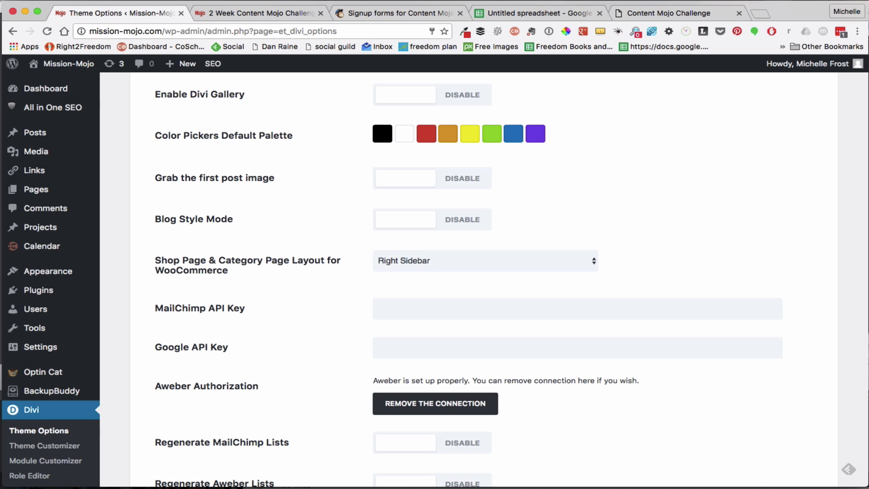
# Go from Divi's MailChimp API Key setting to the MailChimp account's API keys page
pyautogui.moveTo(732, 181)
pyautogui.moveTo(210, 309); pyautogui.dragTo(225, 309)
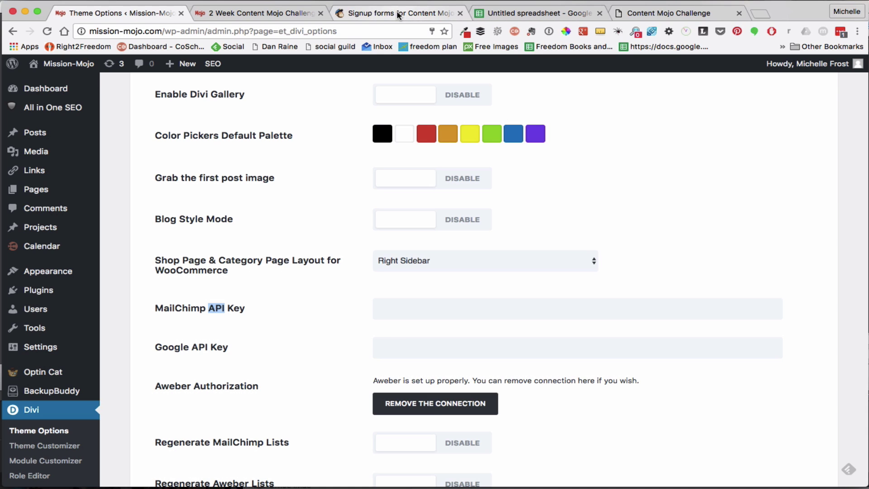
pyautogui.click(399, 14)
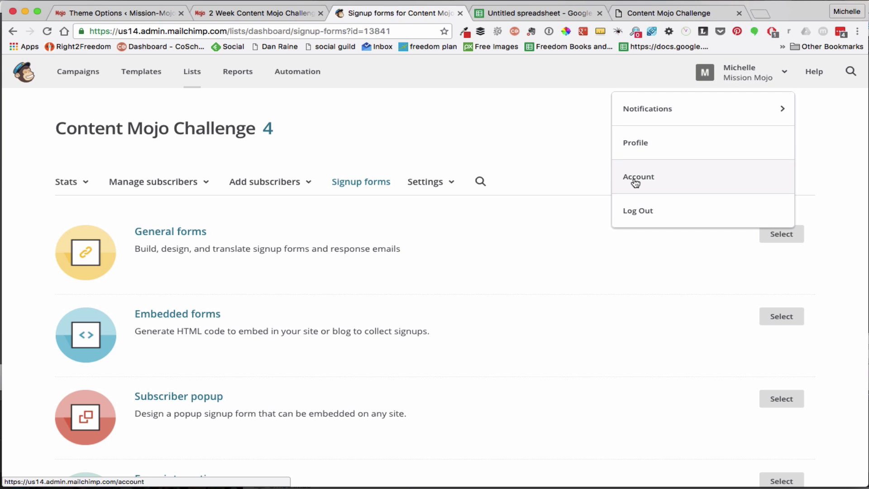
pyautogui.click(635, 181)
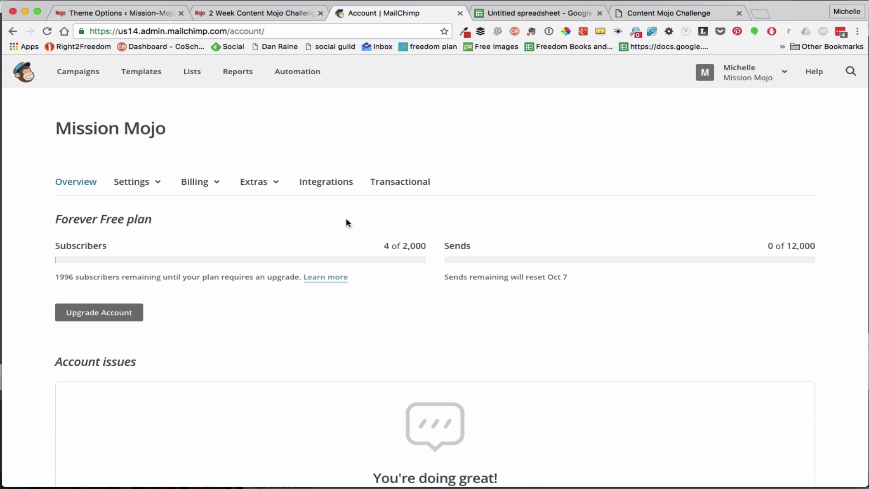
pyautogui.click(277, 183)
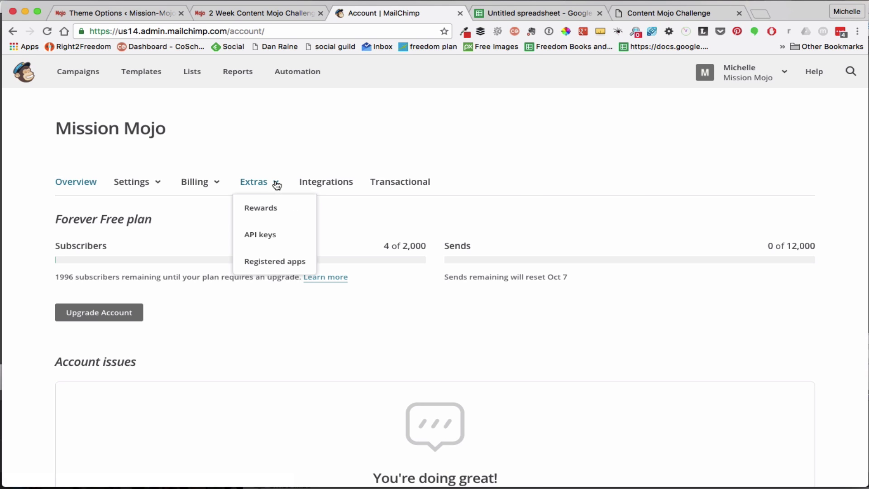
pyautogui.click(247, 233)
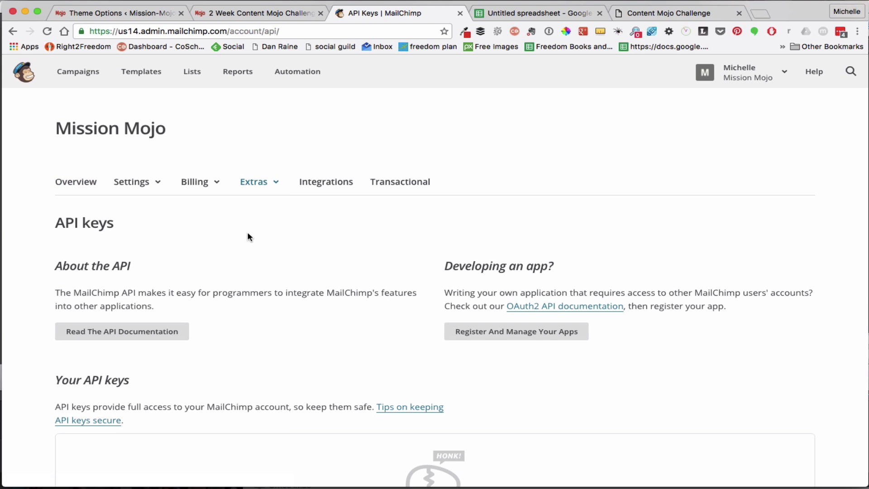
# Create a new MailChimp API key and select it for copying
pyautogui.scroll(-2, 314, 331)
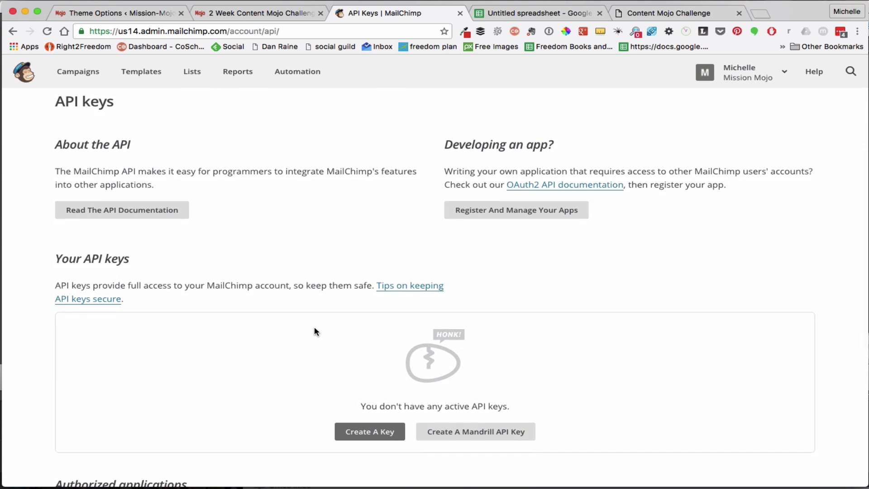
pyautogui.scroll(-3, 314, 330)
pyautogui.click(376, 377)
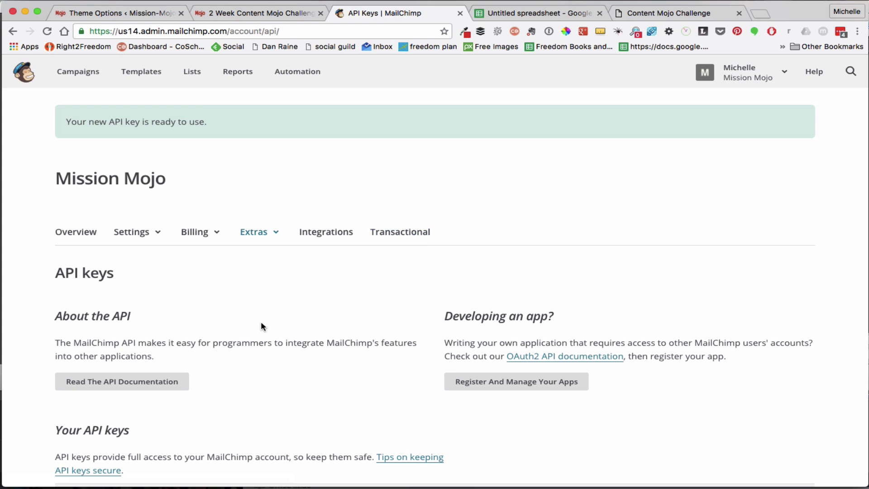
pyautogui.scroll(-3, 262, 323)
pyautogui.scroll(-2, 269, 297)
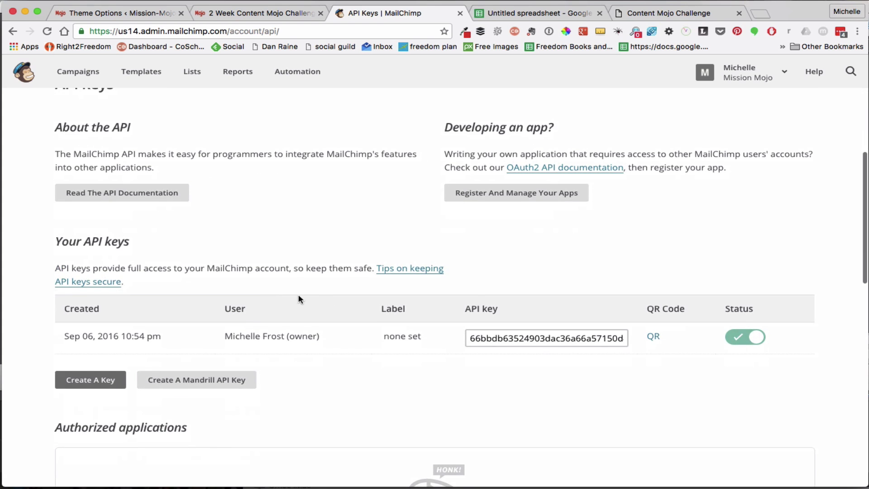
pyautogui.doubleClick(510, 340)
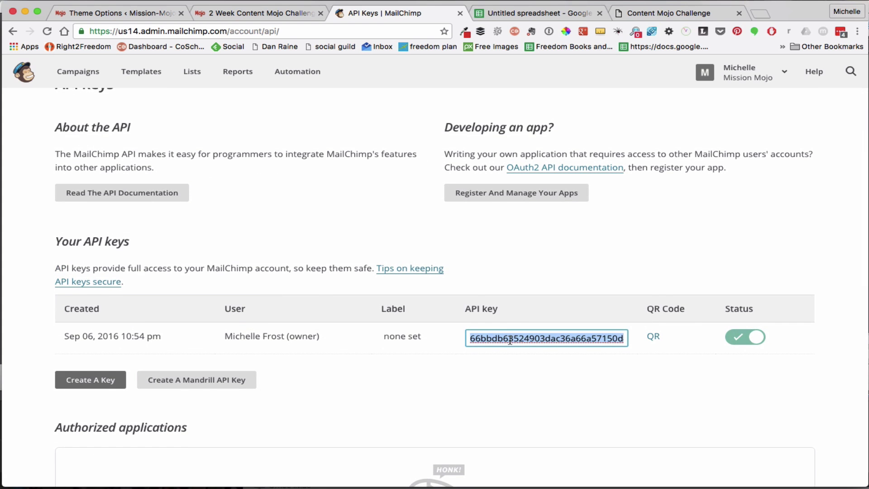
# Paste the new key into Divi's MailChimp API Key field and save the Theme Options
pyautogui.click(113, 14)
pyautogui.click(411, 308)
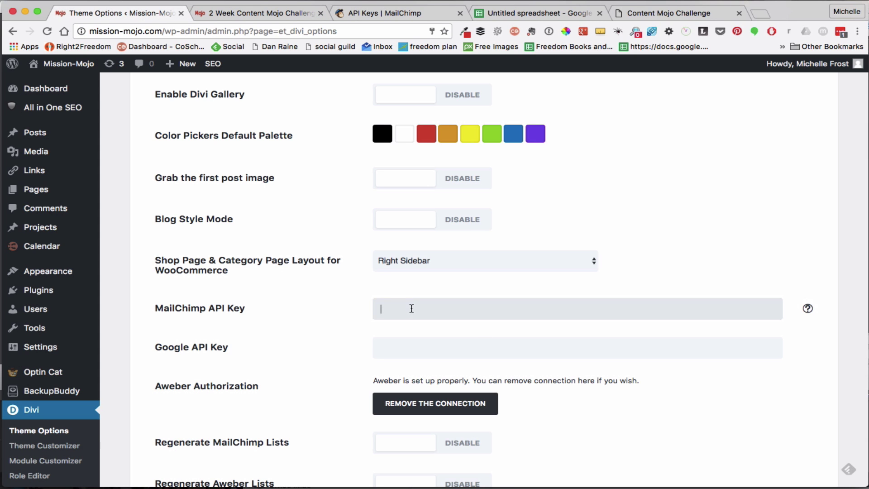
pyautogui.press('super+v')
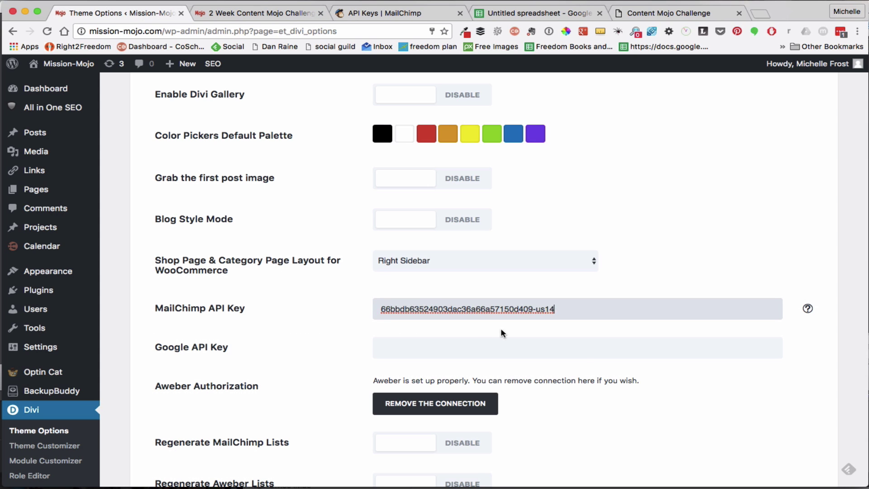
pyautogui.scroll(-15, 674, 421)
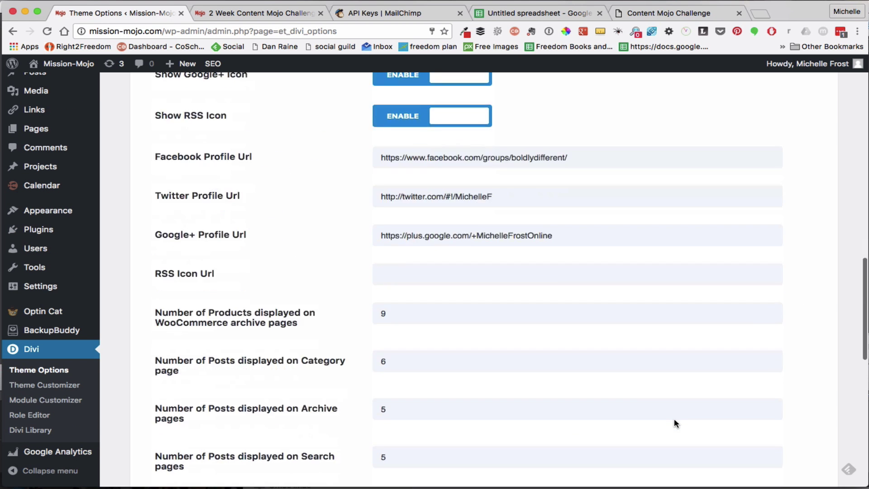
pyautogui.scroll(-8, 675, 423)
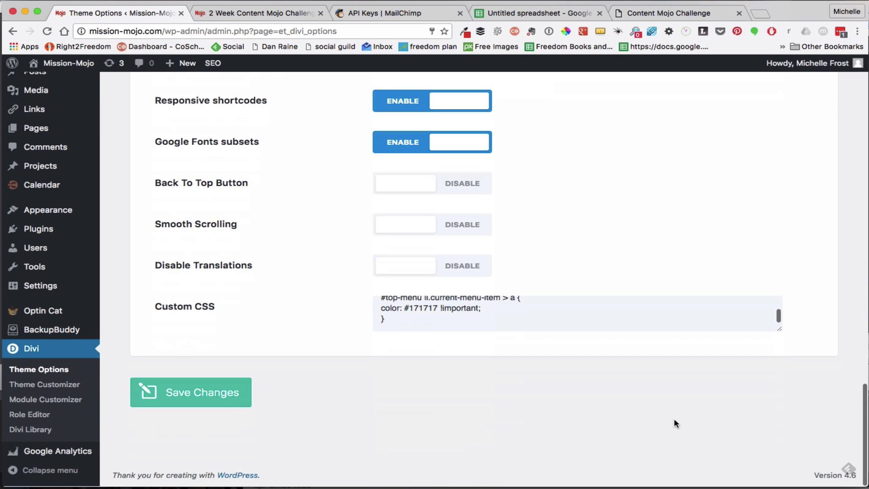
pyautogui.click(193, 397)
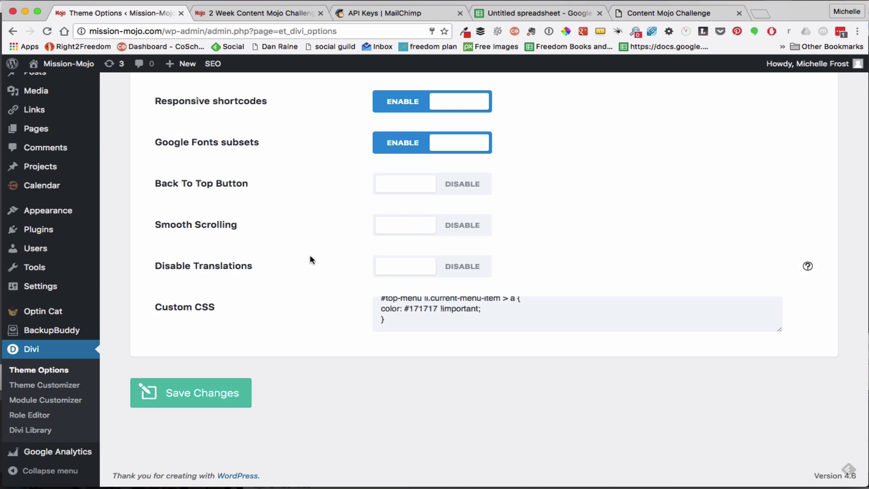
pyautogui.scroll(8, 310, 258)
pyautogui.scroll(12, 310, 258)
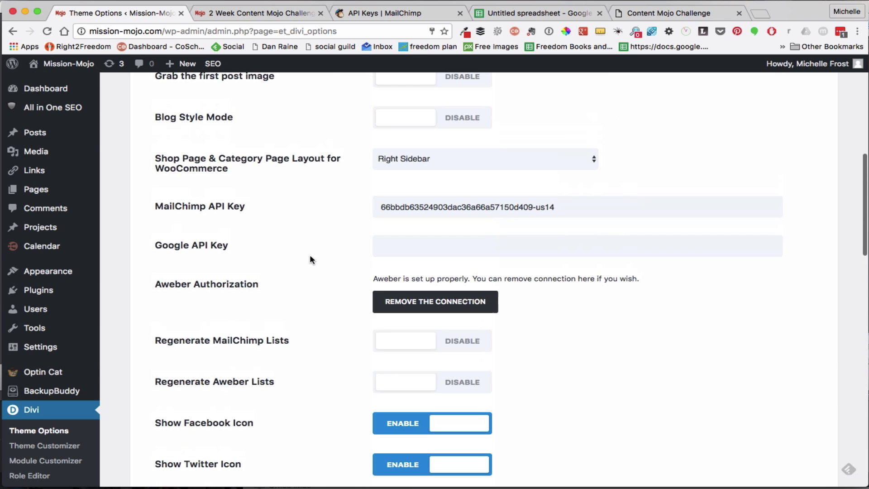
pyautogui.scroll(5, 309, 260)
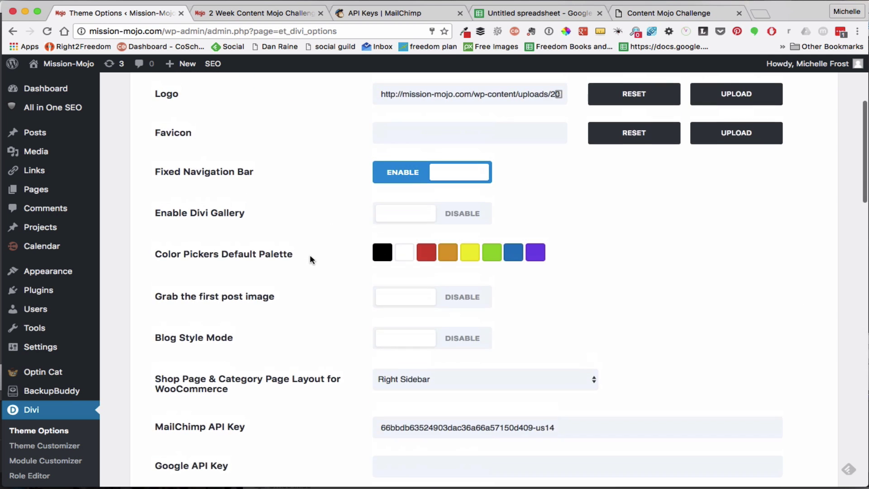
pyautogui.scroll(3, 309, 260)
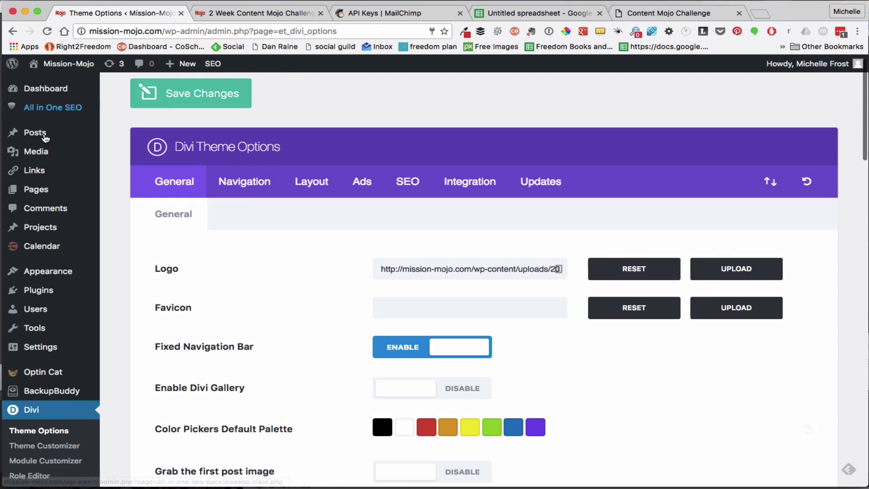
# Open the 2 Week Content Mojo Challenge page from the Pages list in the Divi Builder
pyautogui.click(28, 191)
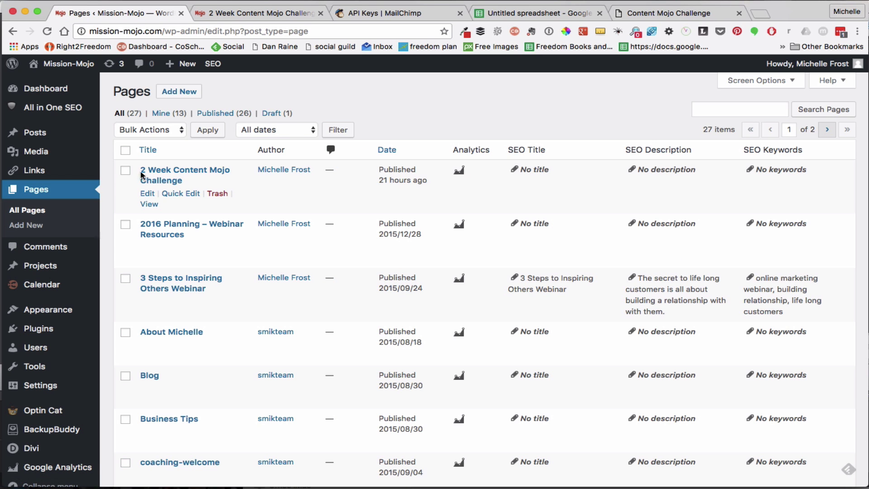
pyautogui.click(190, 172)
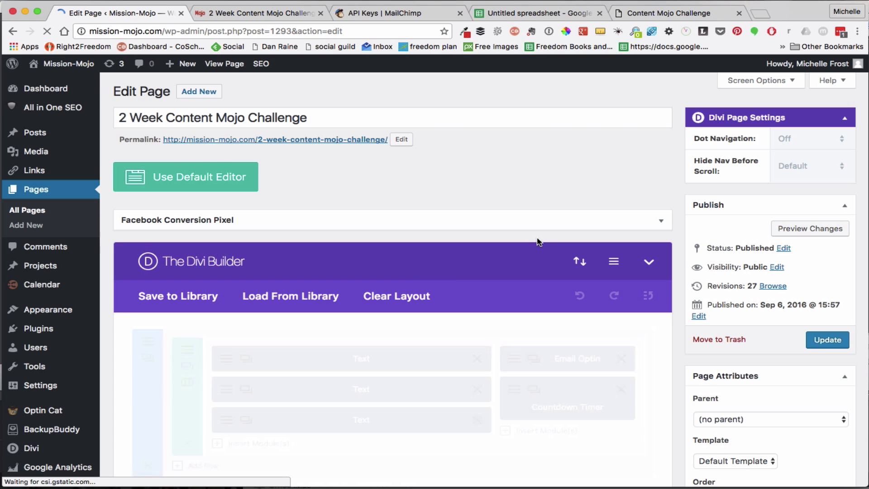
pyautogui.scroll(-3, 539, 242)
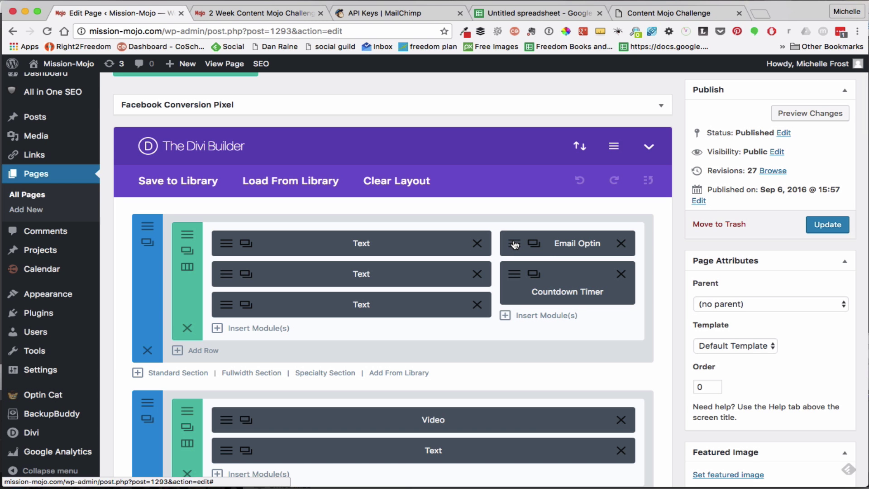
# Open the Email Optin module settings and choose MailChimp as the service provider
pyautogui.click(514, 244)
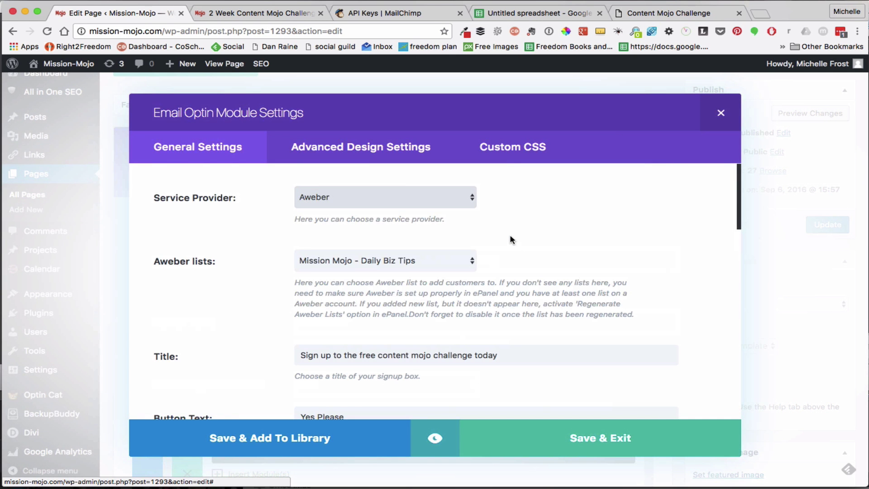
pyautogui.click(471, 202)
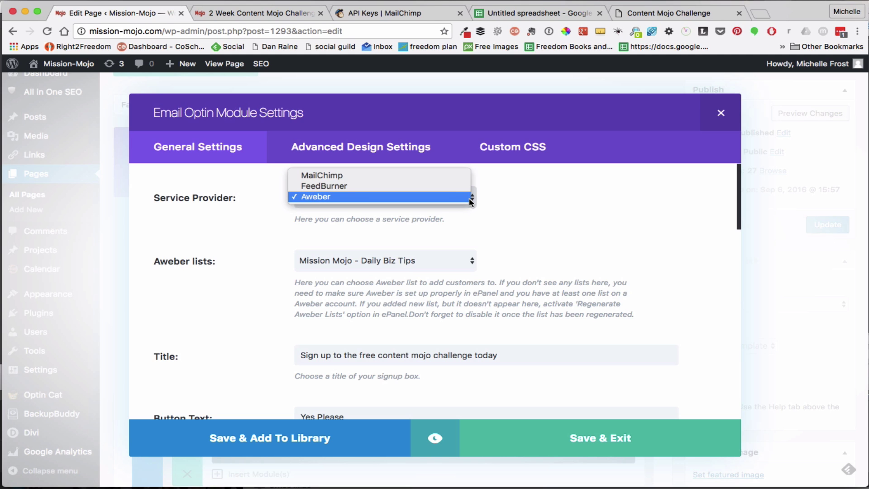
pyautogui.click(464, 176)
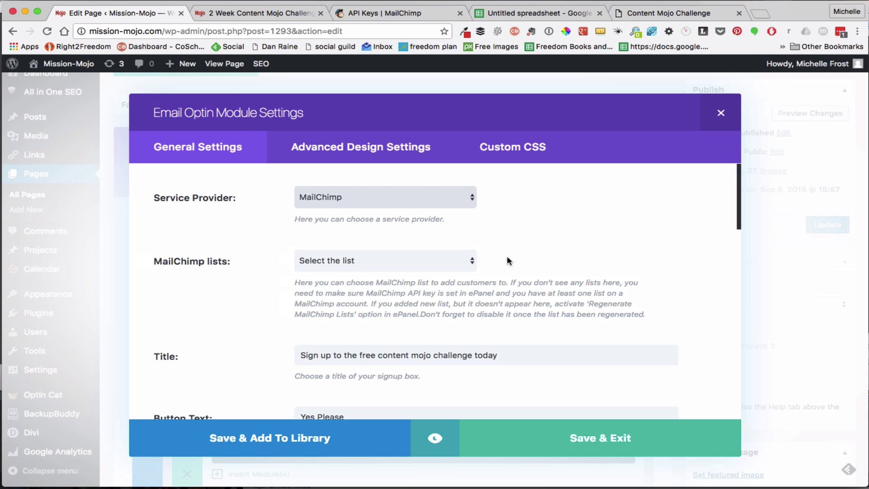
# Check the MailChimp lists dropdown, which offers no list yet, then reselect MailChimp as provider
pyautogui.click(472, 262)
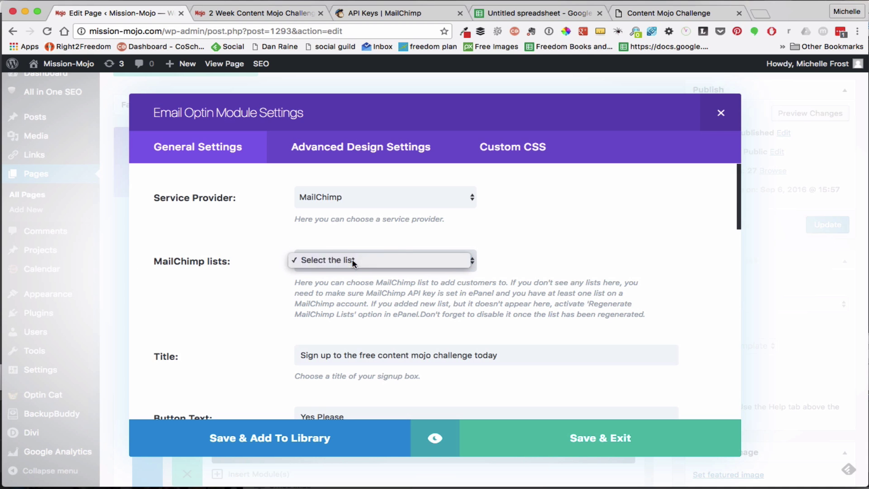
pyautogui.click(353, 261)
pyautogui.click(353, 261)
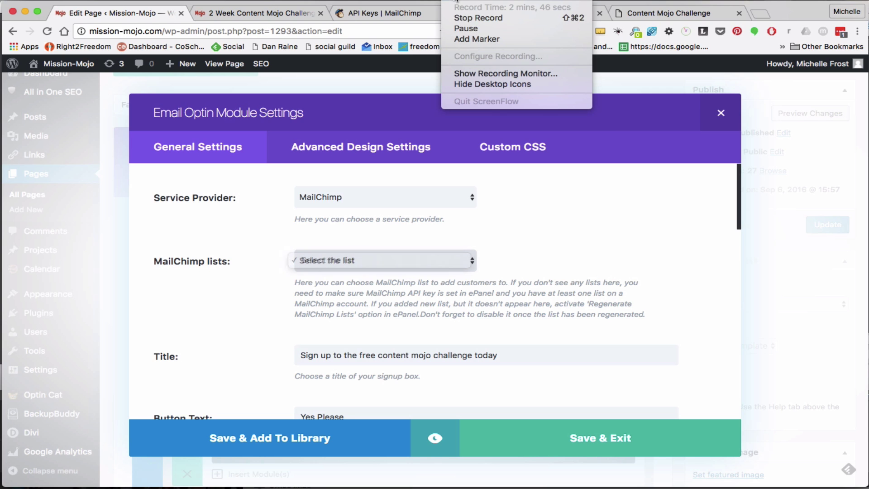
pyautogui.click(460, 27)
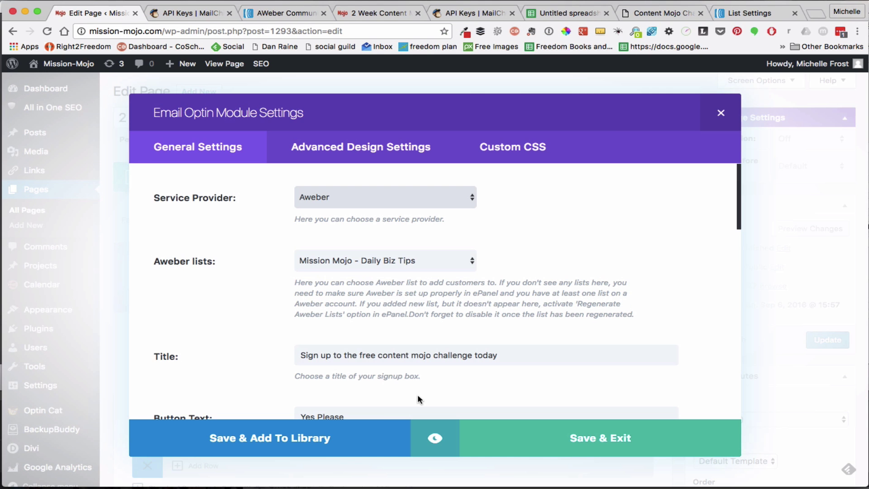
pyautogui.click(472, 199)
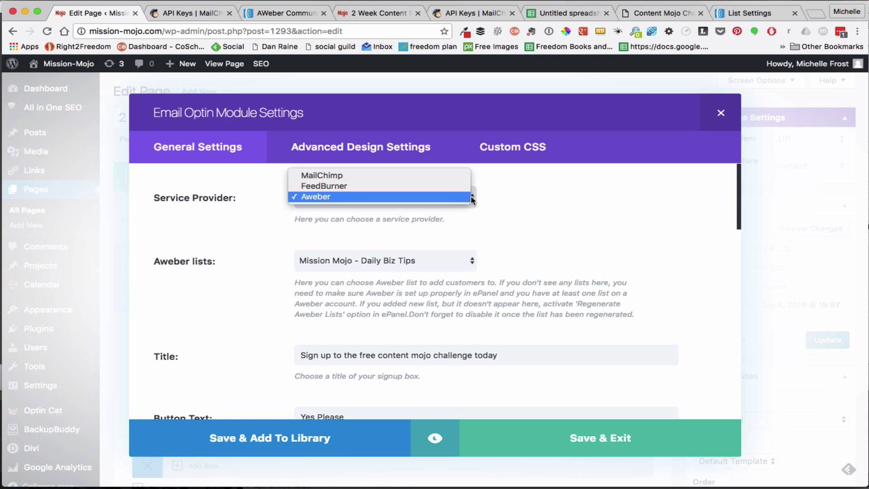
pyautogui.click(428, 179)
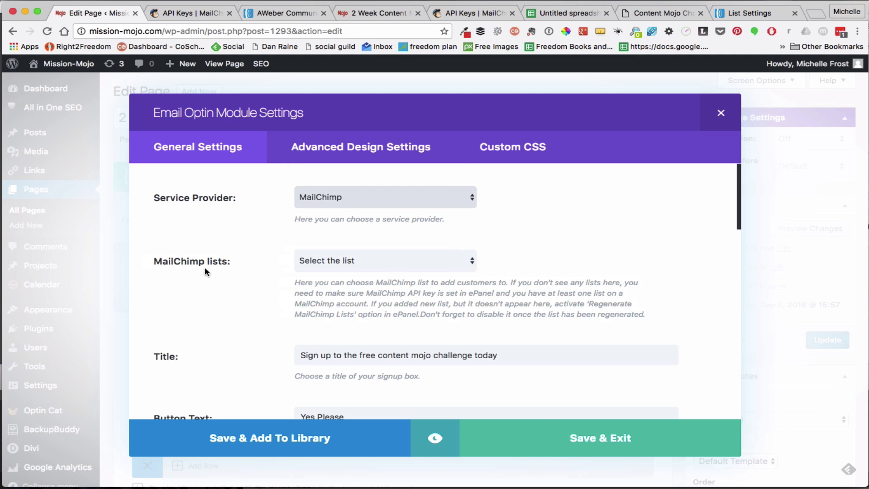
# Select the Content Mojo Challenge list for the Email Optin module and Save & Exit
pyautogui.click(472, 269)
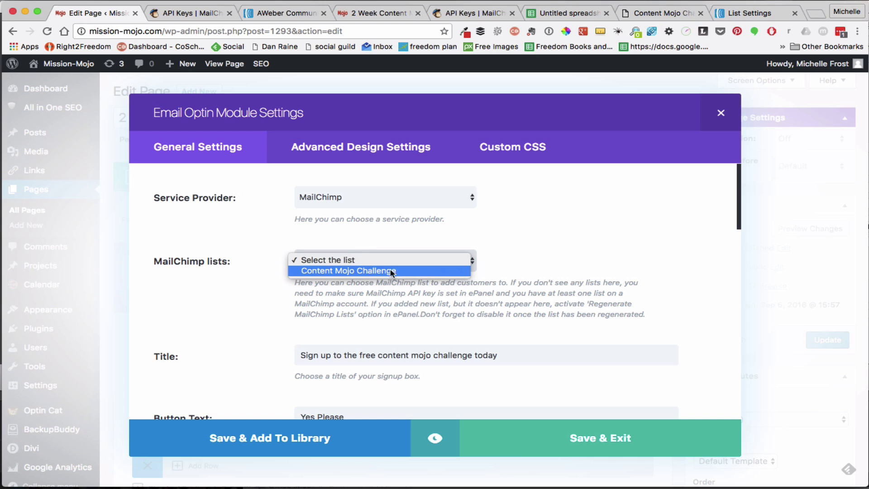
pyautogui.click(312, 271)
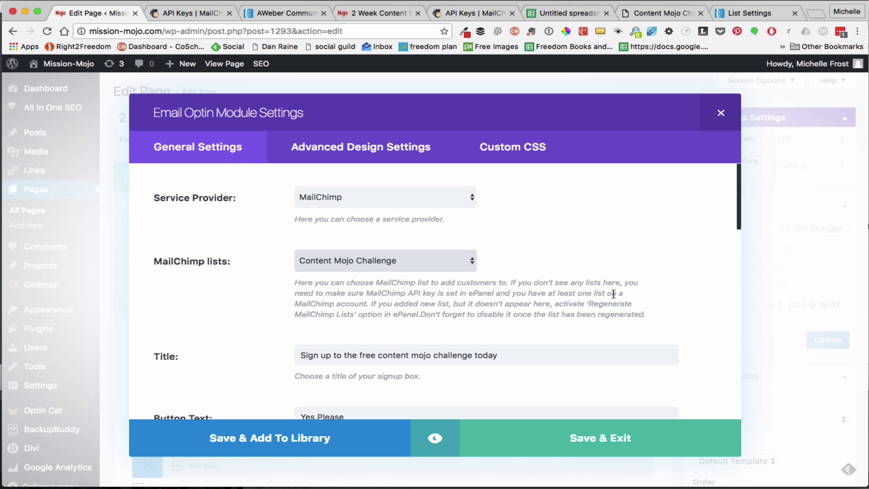
pyautogui.scroll(-3, 613, 293)
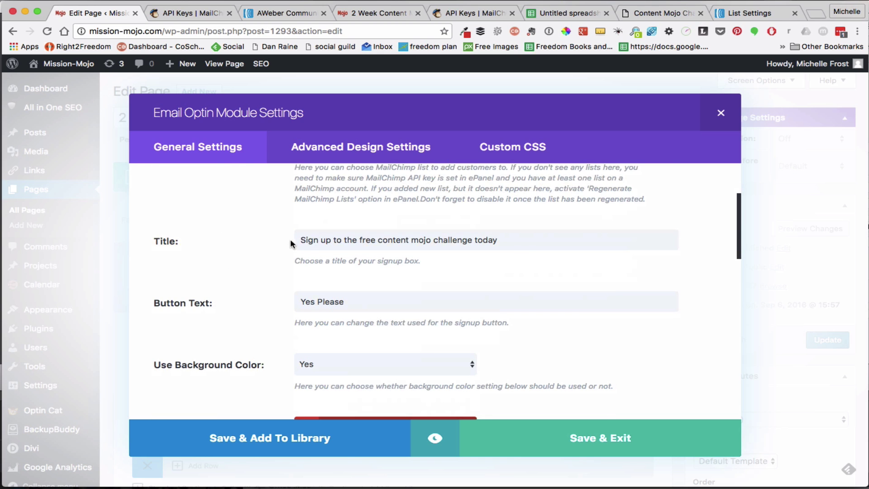
pyautogui.scroll(-3, 551, 271)
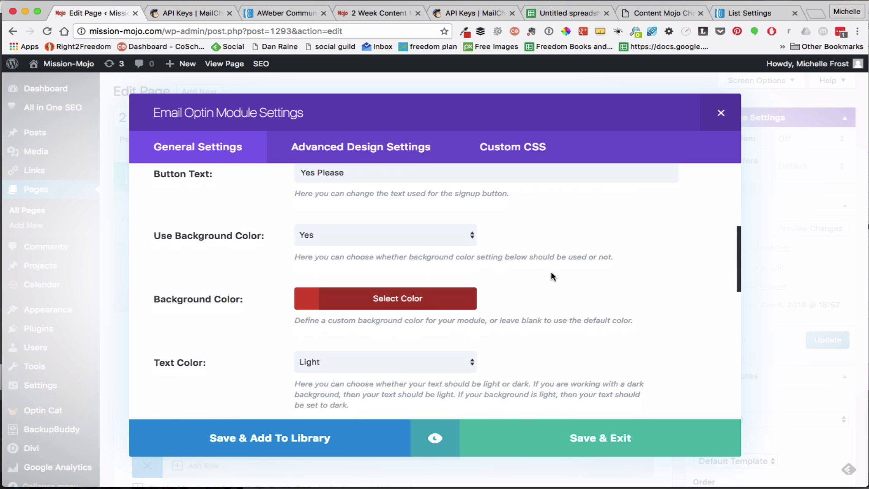
pyautogui.scroll(-7, 558, 263)
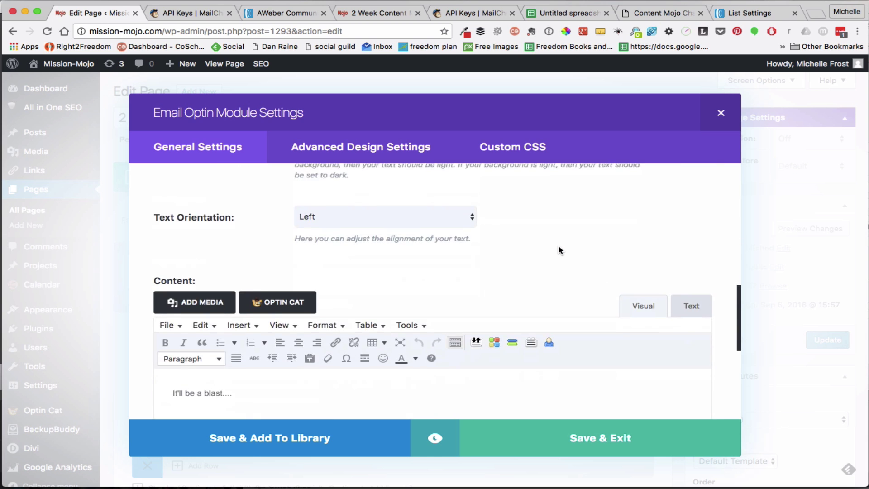
pyautogui.scroll(-4, 558, 245)
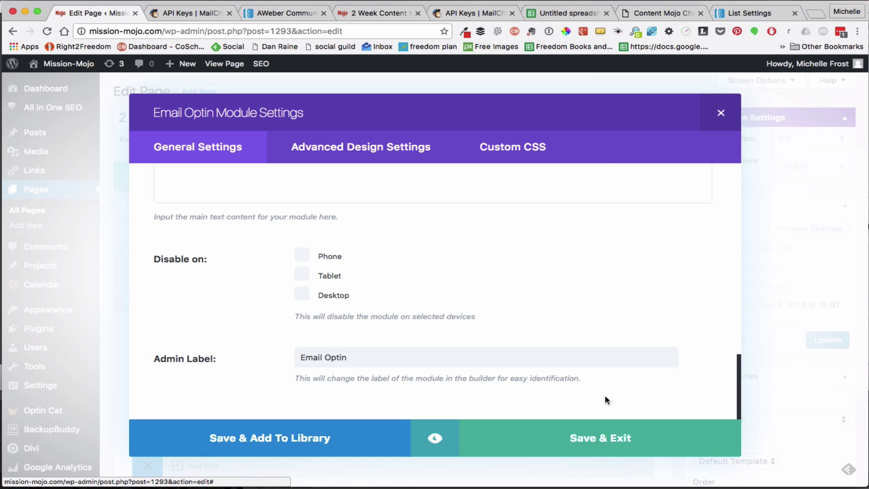
pyautogui.click(596, 439)
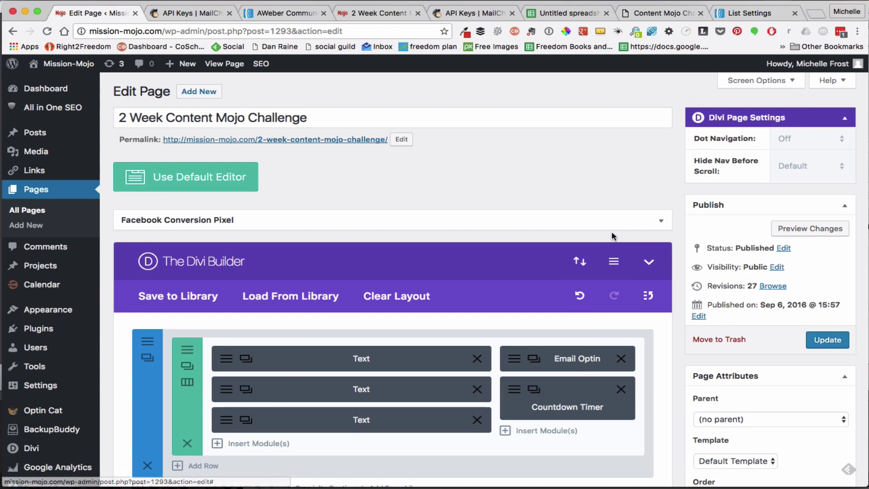
# Update the page, close the AWeber and API Keys tabs, and reload the live challenge page
pyautogui.click(827, 340)
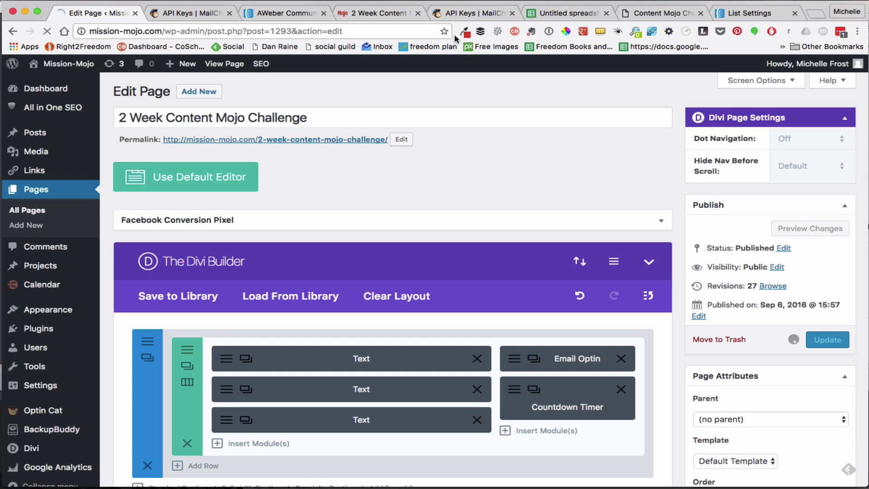
pyautogui.click(324, 14)
pyautogui.click(229, 13)
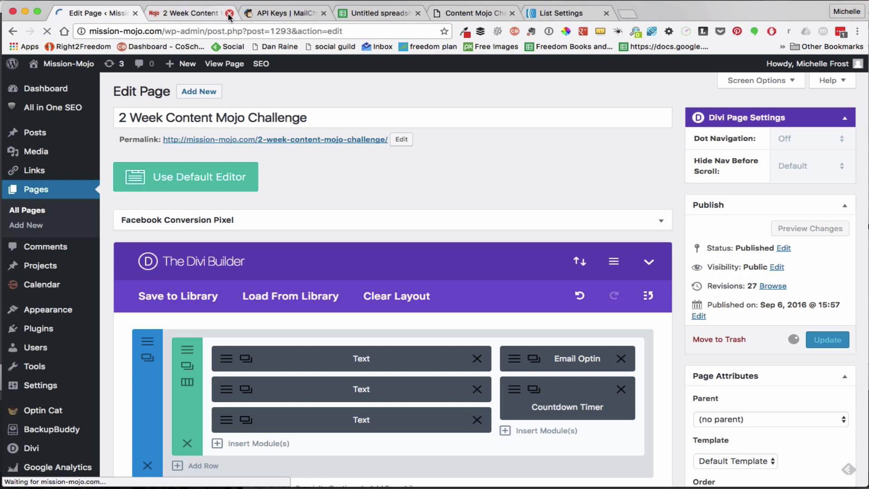
pyautogui.click(186, 15)
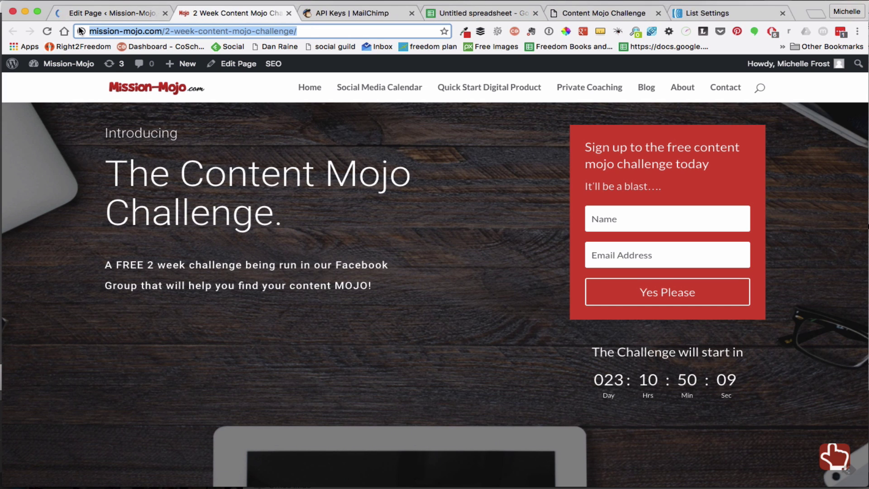
pyautogui.click(47, 31)
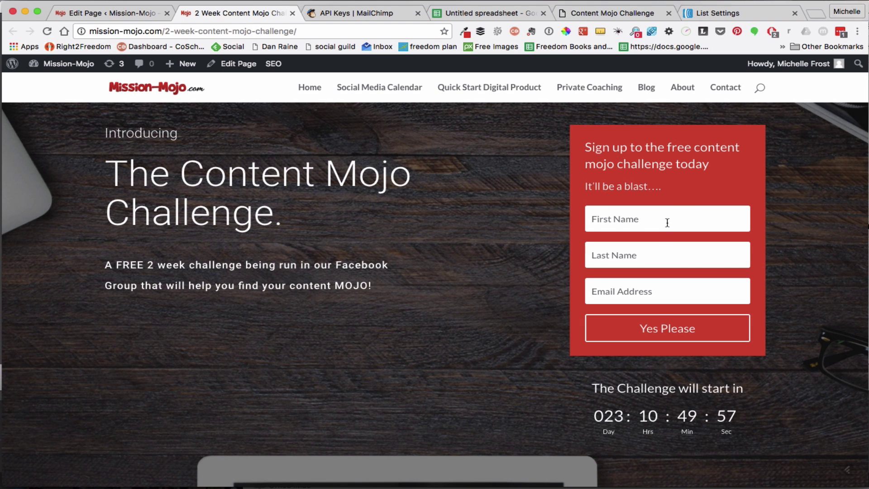
# Reopen the Email Optin module settings and review the General Settings with the Content Mojo Challenge list
pyautogui.click(96, 13)
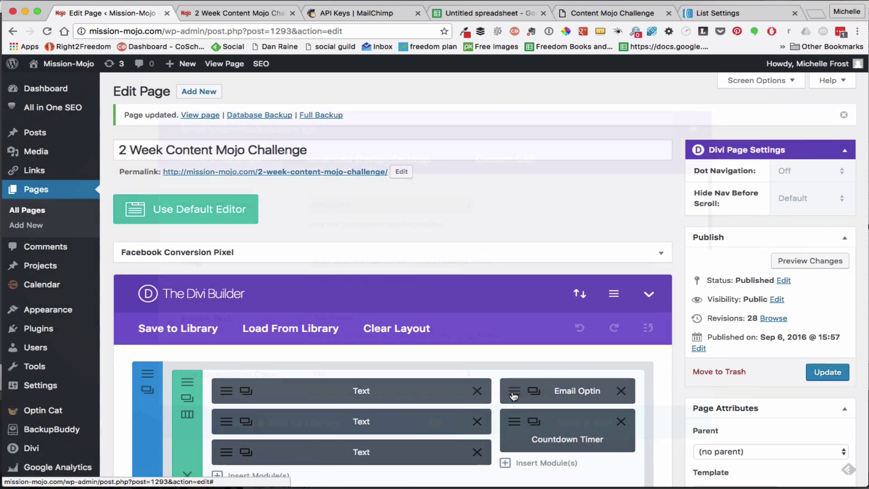
pyautogui.click(514, 395)
pyautogui.scroll(-8, 513, 395)
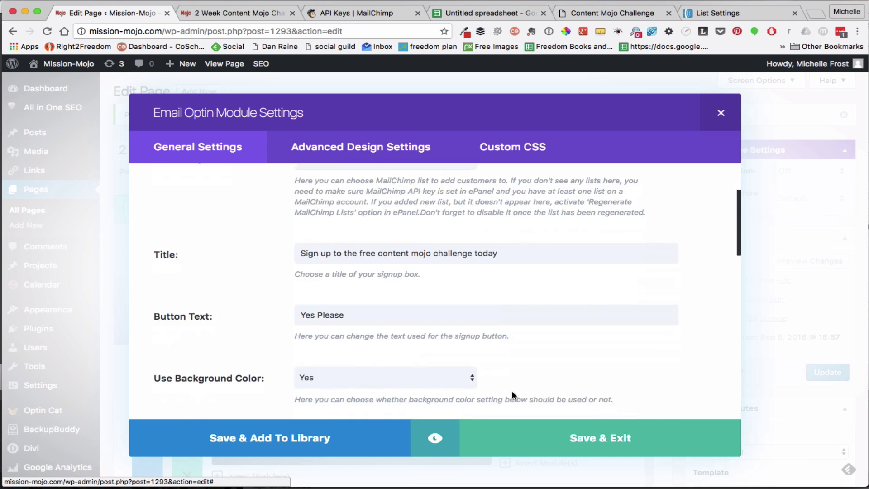
pyautogui.scroll(-10, 512, 393)
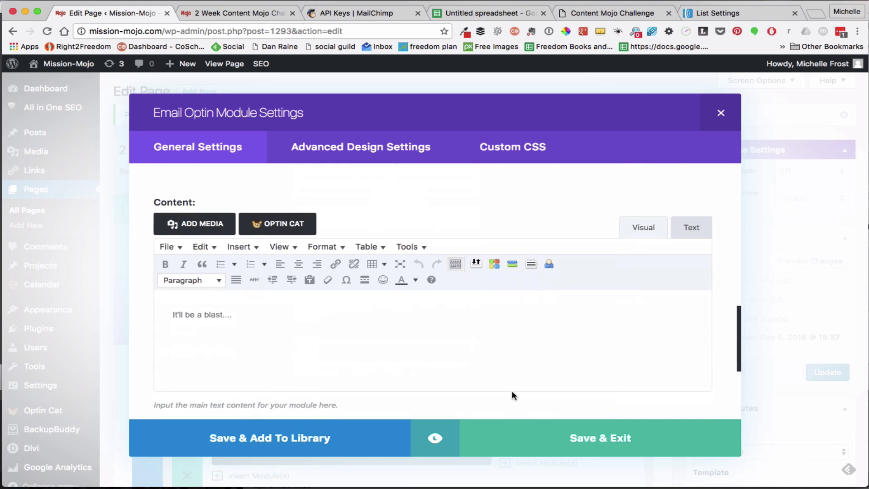
pyautogui.scroll(3, 512, 395)
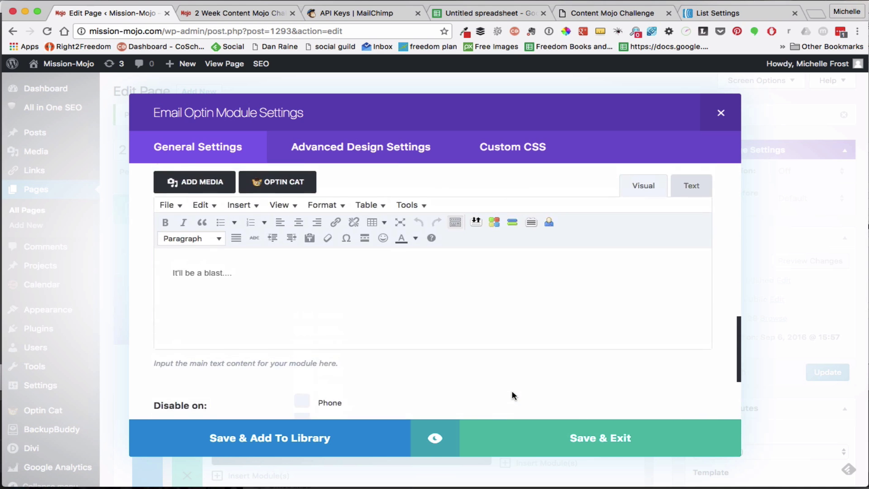
pyautogui.scroll(-3, 513, 395)
pyautogui.scroll(3, 512, 395)
pyautogui.scroll(10, 512, 395)
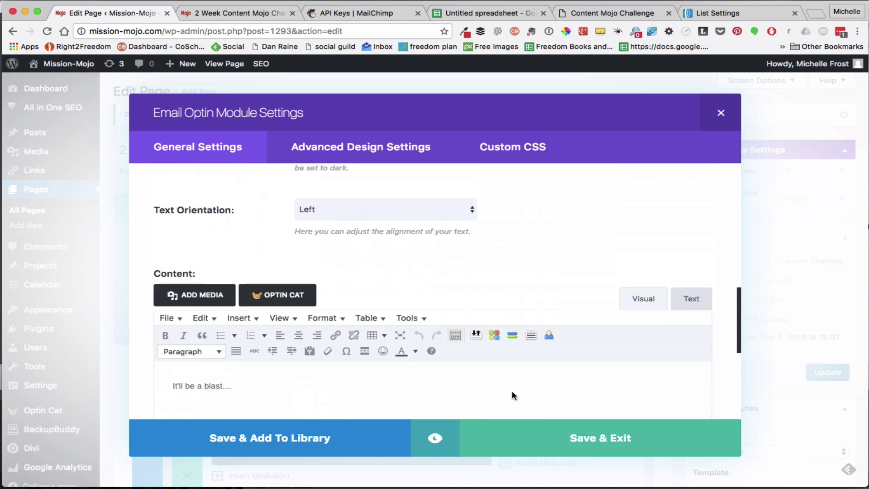
pyautogui.scroll(2, 512, 394)
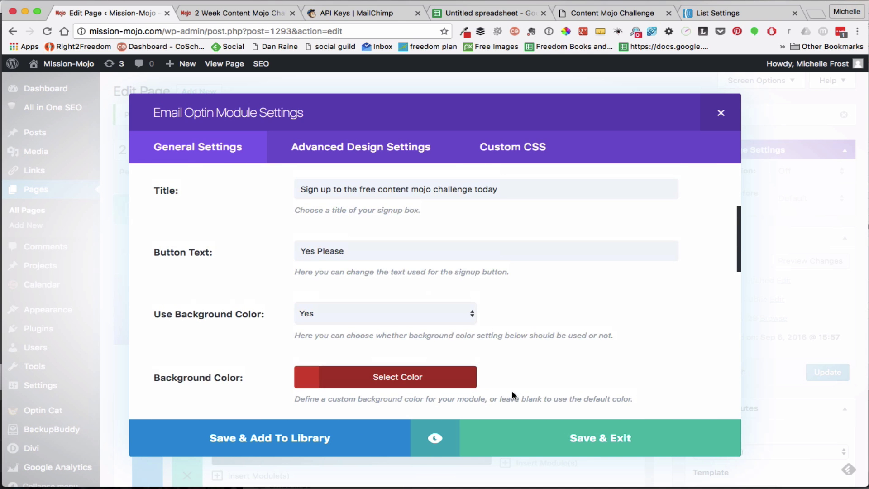
pyautogui.scroll(3, 512, 395)
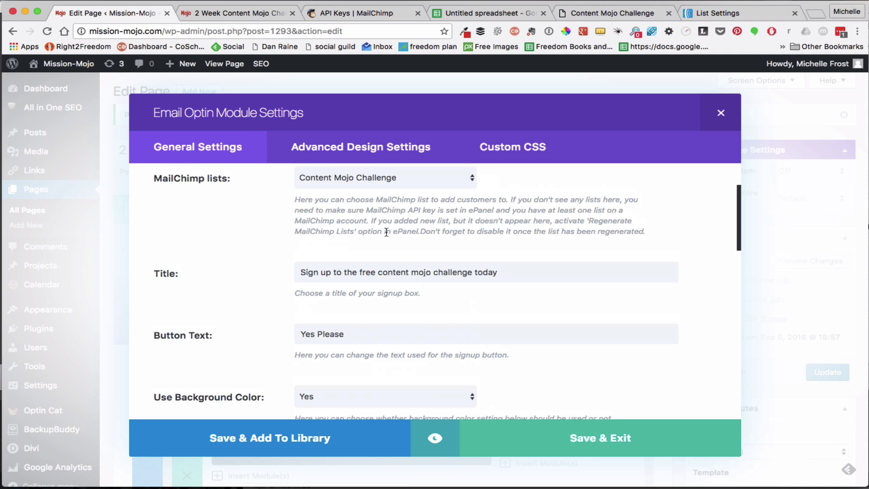
# Switch to the live 2 Week Content Mojo Challenge page tab
pyautogui.click(228, 13)
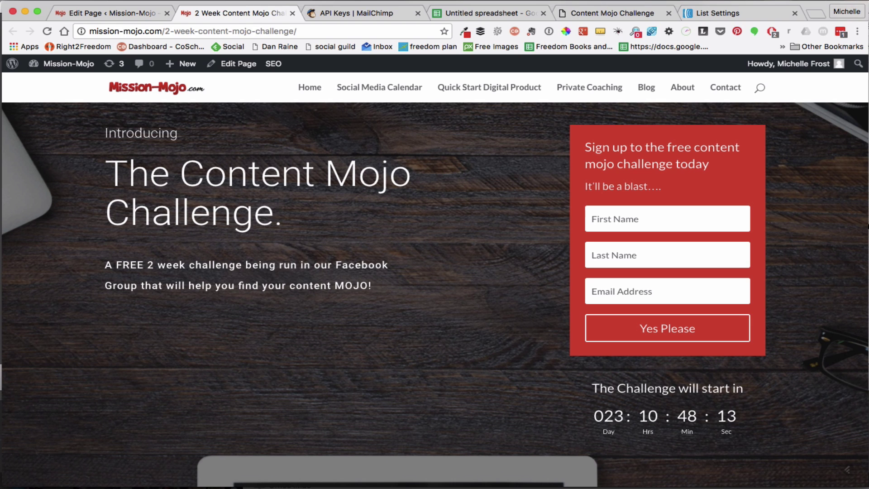
pyautogui.click(471, 27)
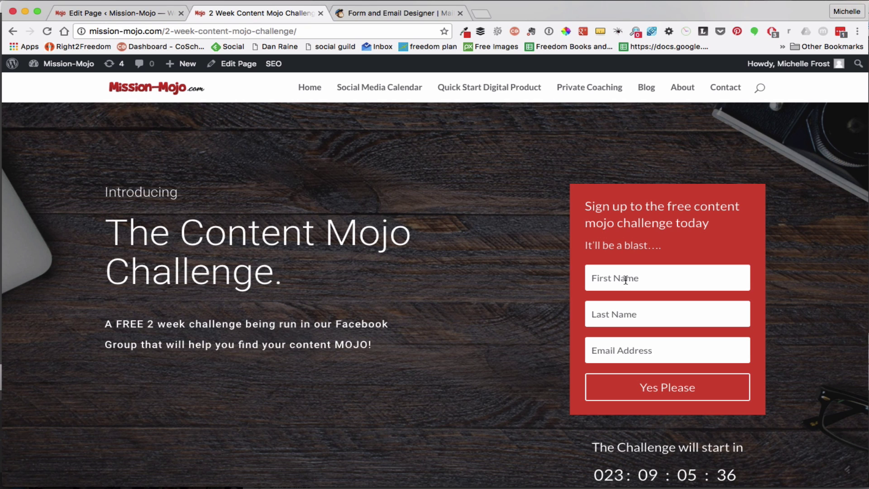
# Enter a test subscriber's first name, last name and e-mail address, then submit with Yes Please
pyautogui.click(626, 280)
pyautogui.press('Tab')
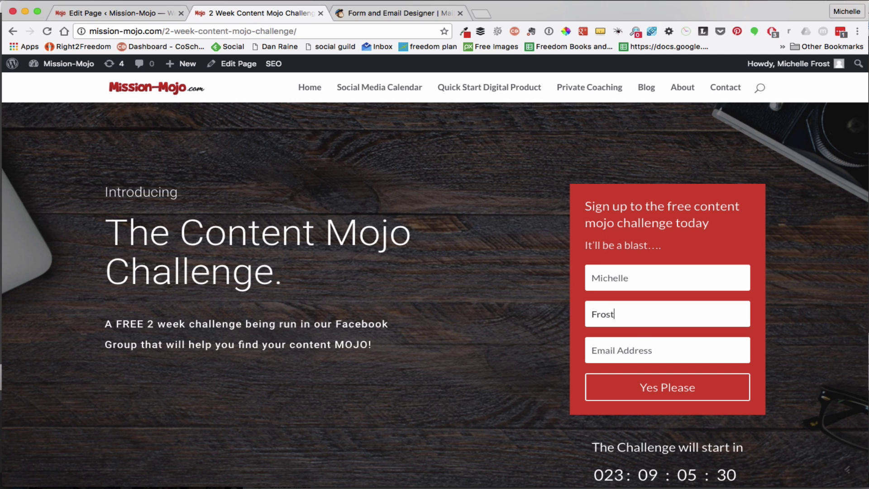
pyautogui.press('Tab')
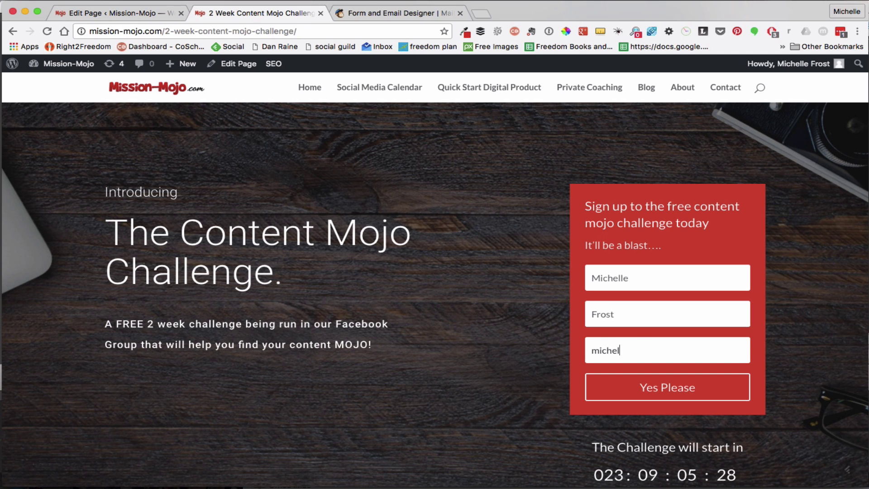
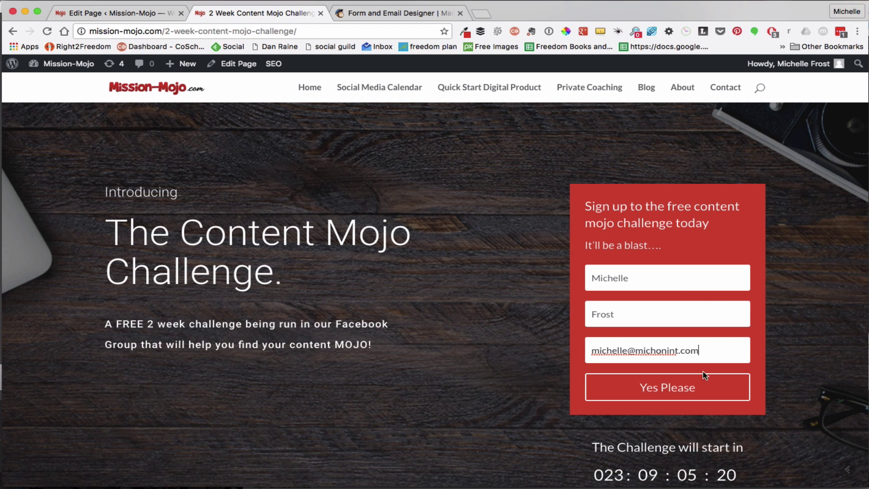
pyautogui.click(653, 389)
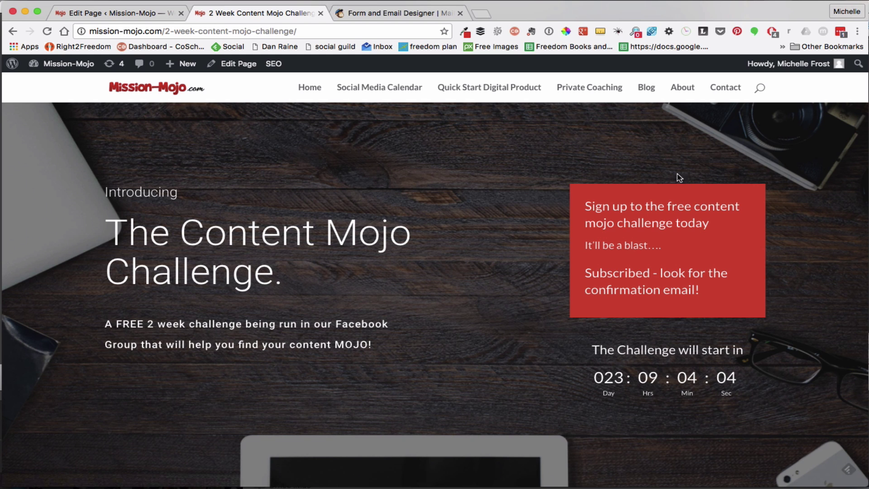
# Wait for the 'Subscribed - look for the confirmation email!' message to appear
pyautogui.click(453, 1)
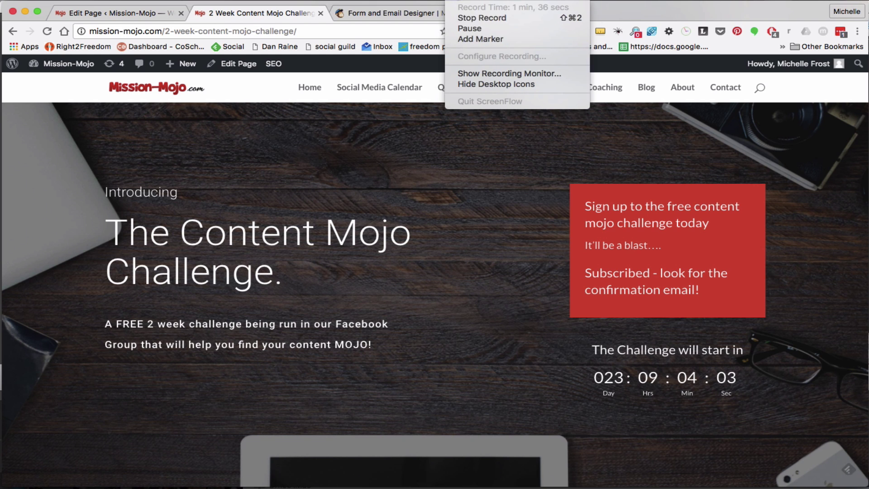
# In the Content Mojo Challenge confirmation email, follow the 'Yes, subscribe me to this list.' link
pyautogui.click(468, 29)
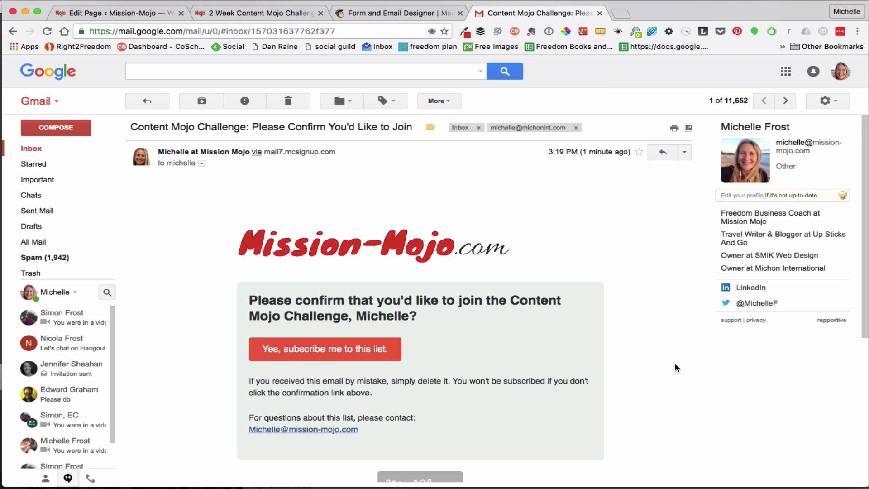
pyautogui.scroll(-2, 675, 366)
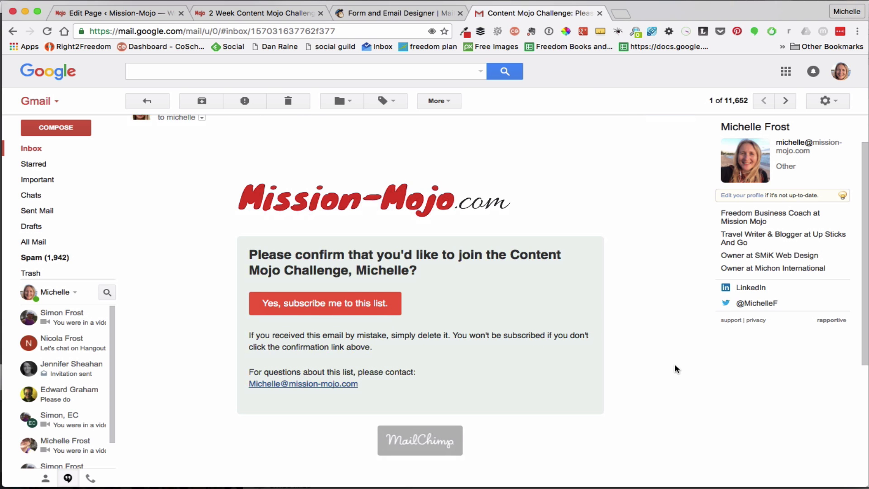
pyautogui.scroll(2, 675, 364)
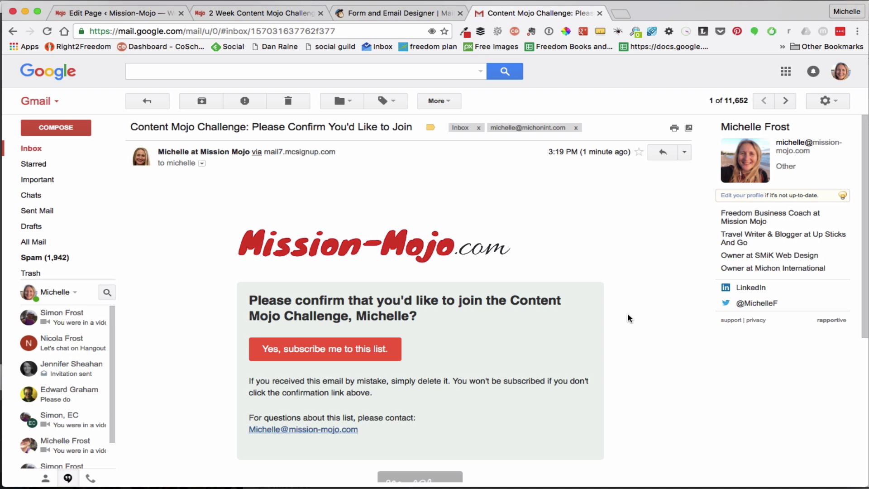
pyautogui.scroll(-2, 627, 315)
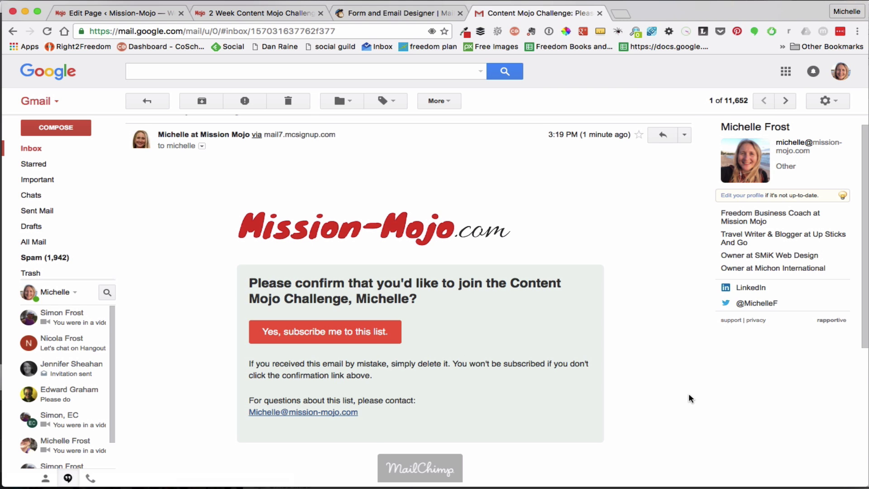
pyautogui.scroll(-2, 689, 393)
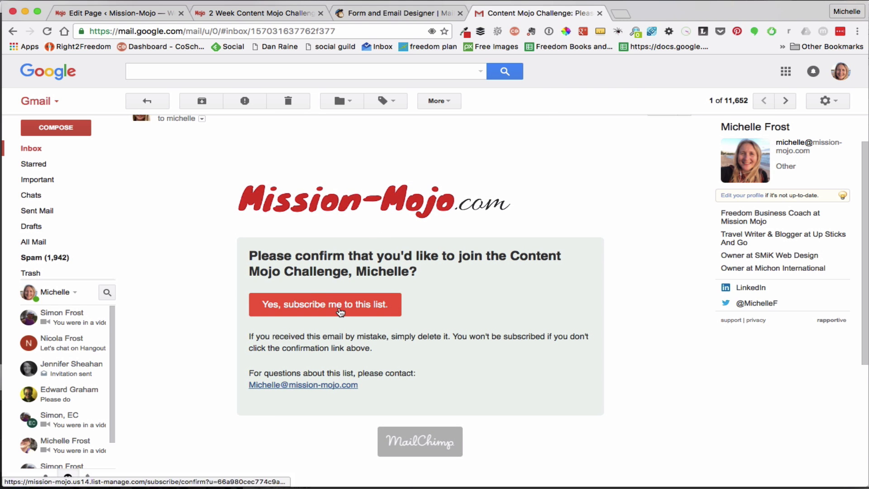
pyautogui.click(318, 305)
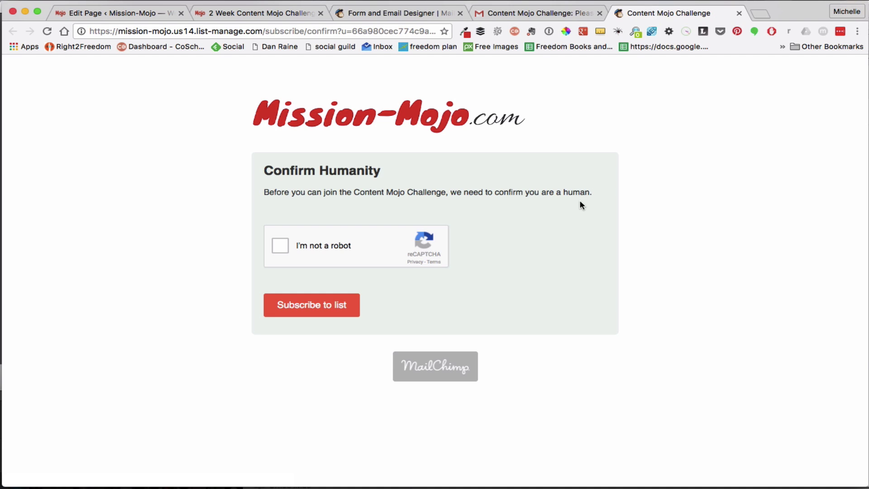
# Pass the 'I'm not a robot' check and submit the subscription to the Content Mojo Challenge
pyautogui.click(279, 245)
pyautogui.click(309, 306)
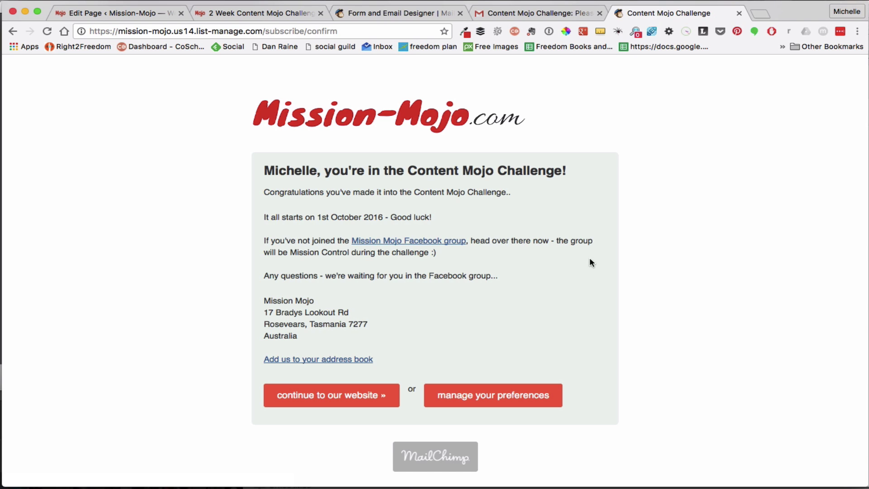
pyautogui.click(377, 244)
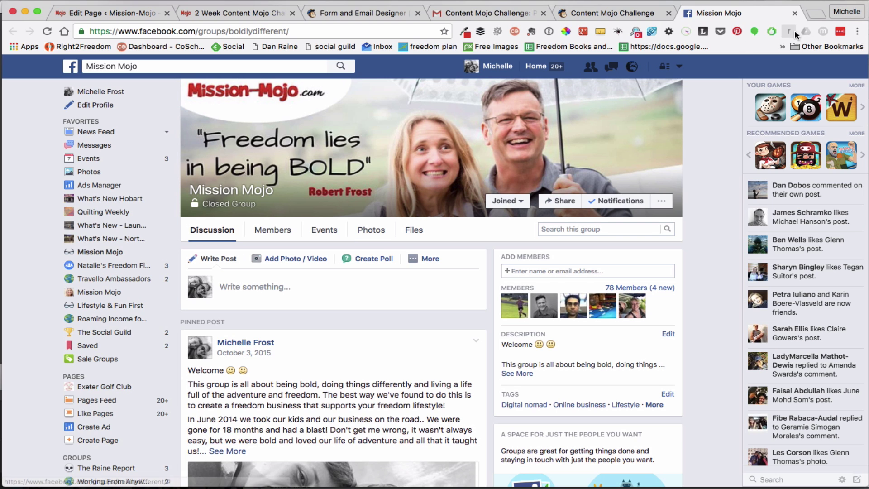
pyautogui.click(795, 13)
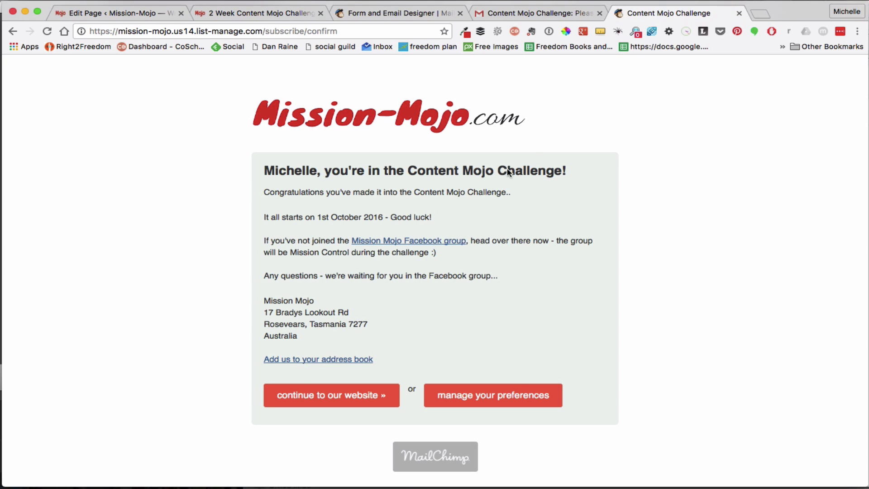
pyautogui.click(339, 397)
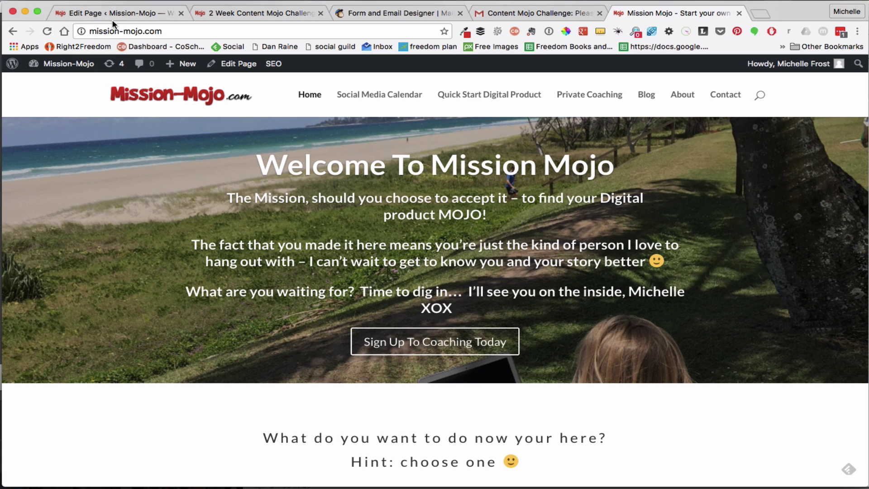
pyautogui.click(12, 34)
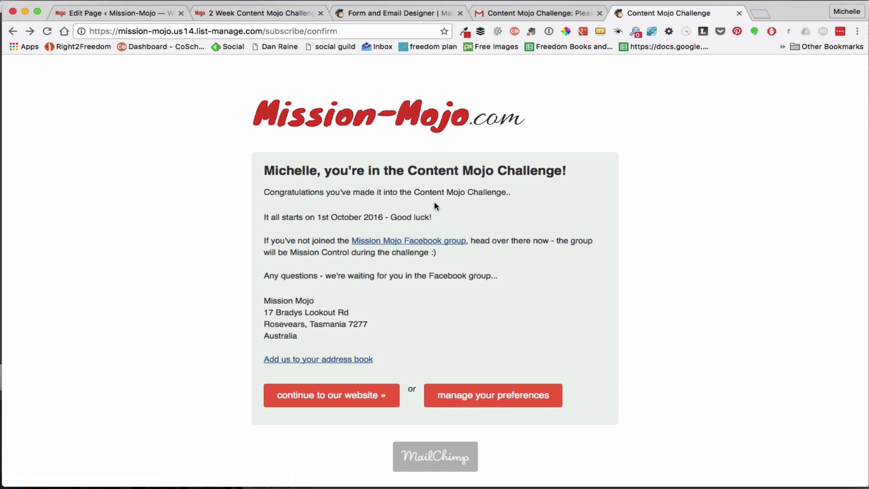
pyautogui.click(390, 13)
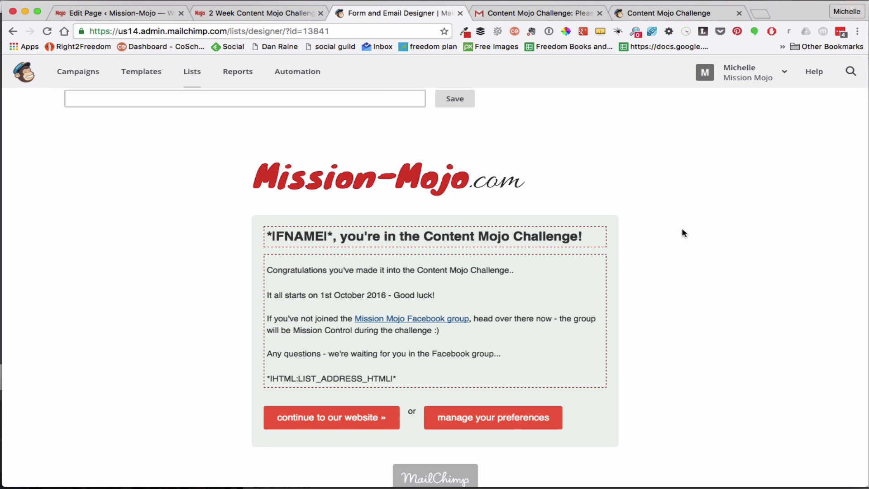
pyautogui.scroll(6, 682, 231)
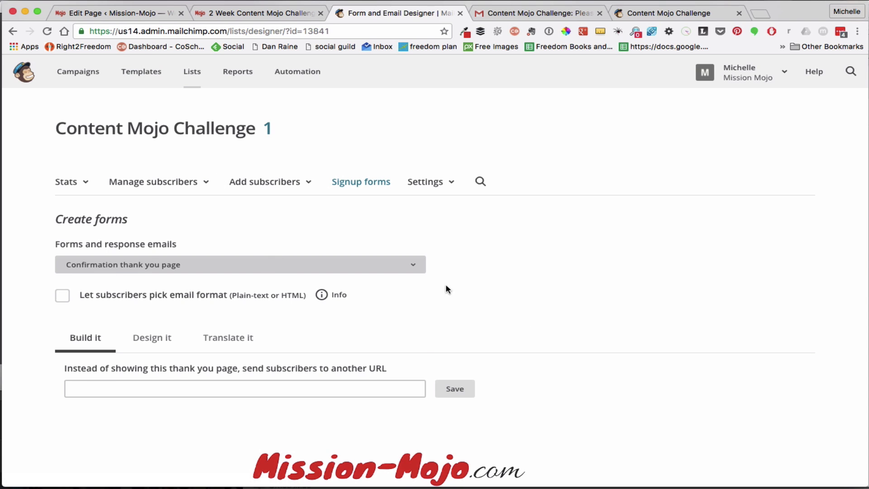
pyautogui.click(412, 263)
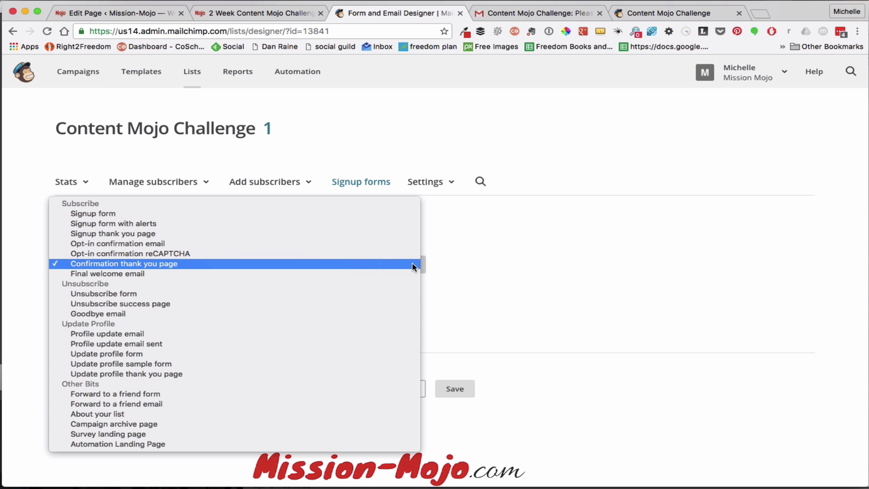
pyautogui.click(370, 264)
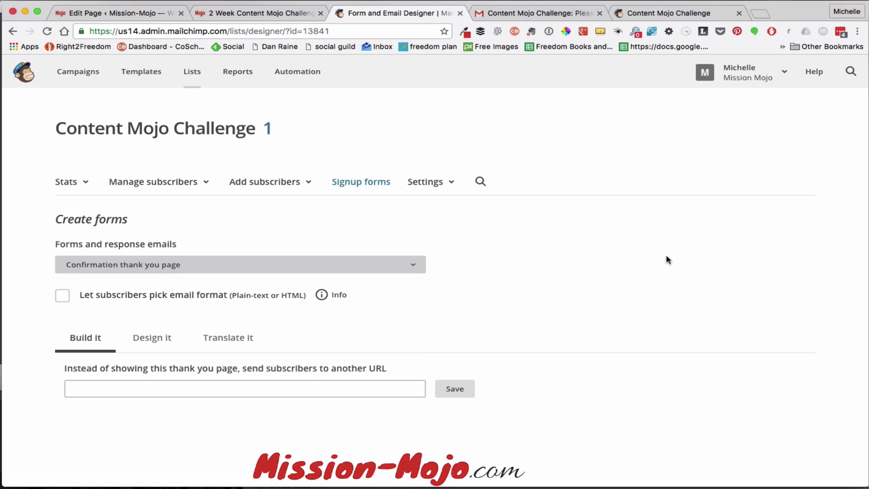
pyautogui.scroll(-5, 687, 312)
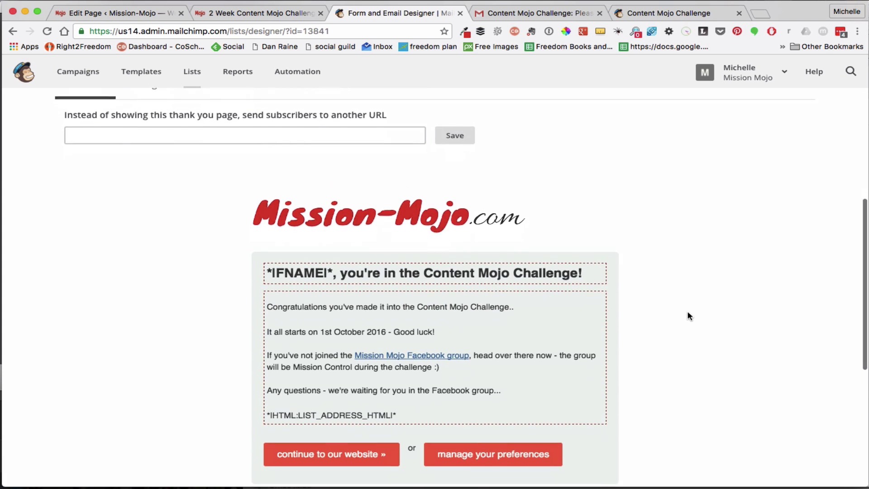
pyautogui.scroll(-2, 688, 312)
pyautogui.scroll(6, 688, 312)
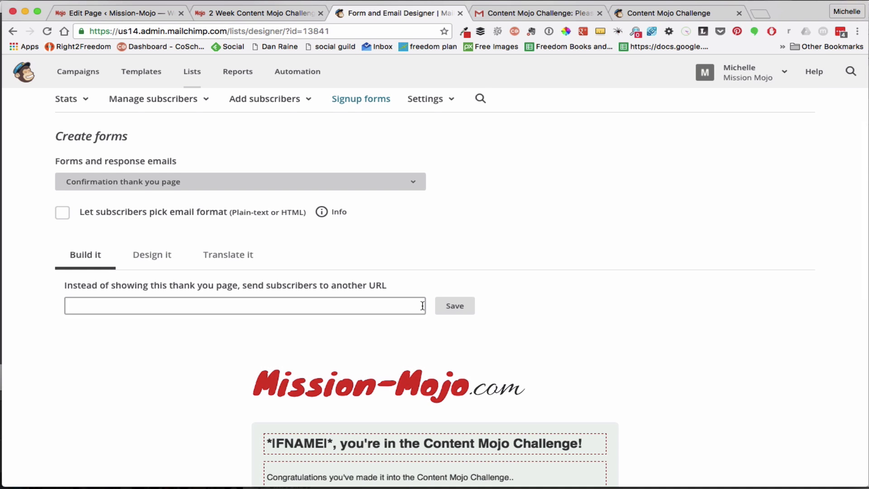
pyautogui.scroll(-2, 632, 417)
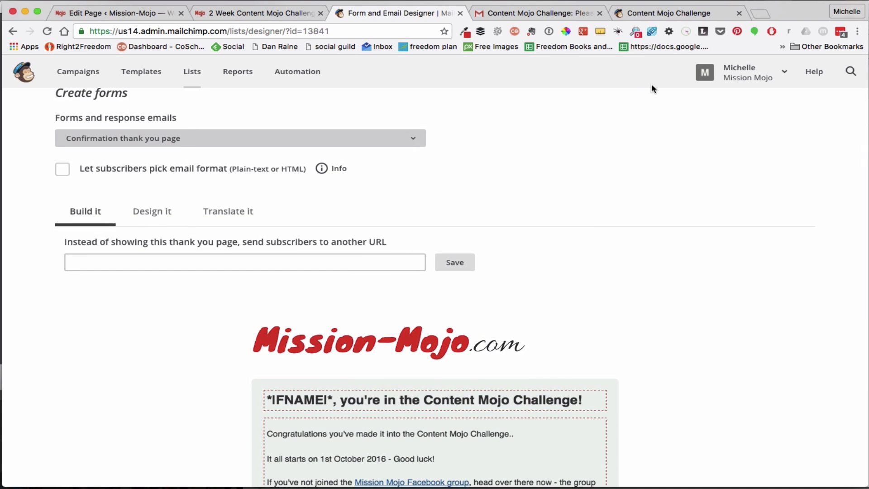
pyautogui.click(662, 16)
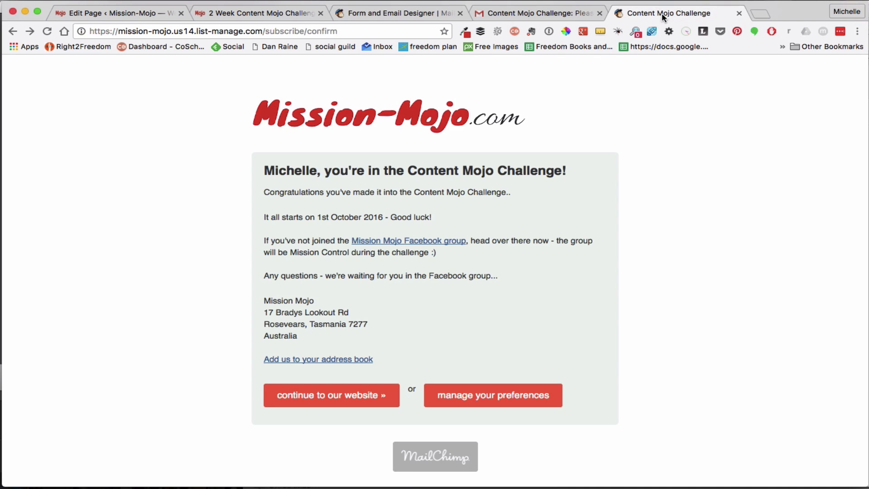
# Review the Confirmation thank you page design in the MailChimp form designer, with no redirect URL set
pyautogui.click(374, 16)
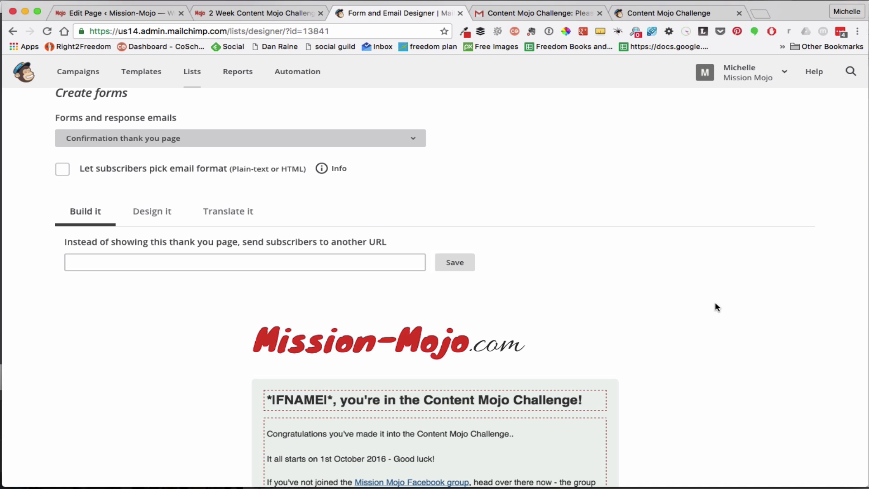
pyautogui.scroll(-1, 716, 307)
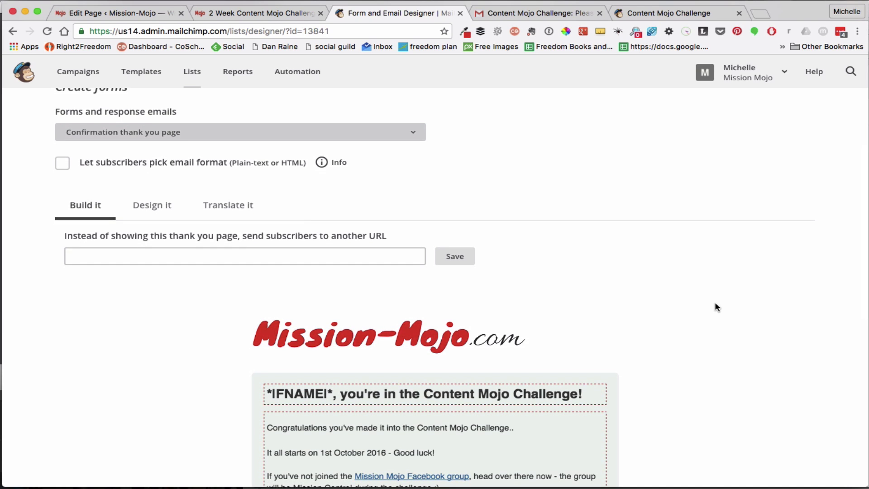
pyautogui.scroll(-2, 716, 307)
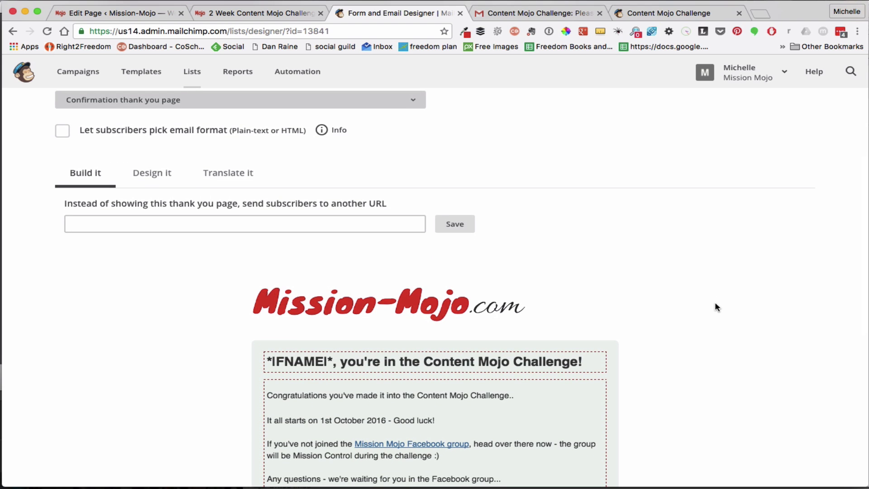
pyautogui.scroll(5, 715, 307)
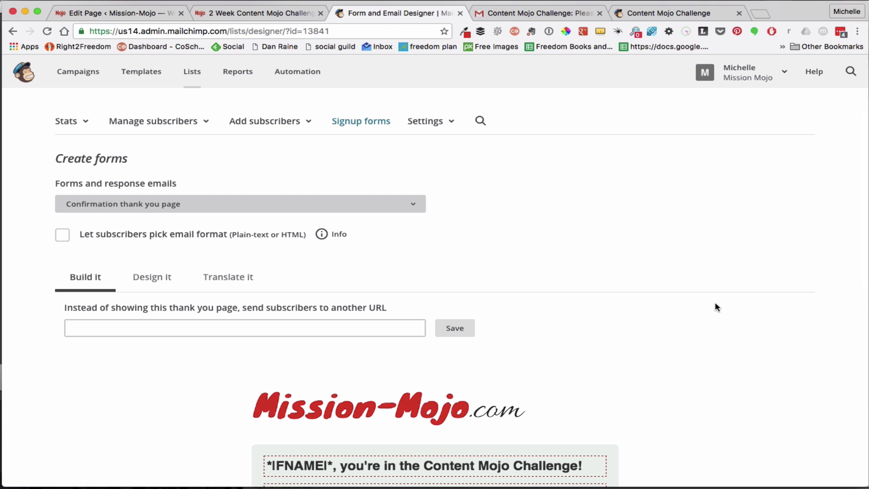
pyautogui.scroll(2, 715, 306)
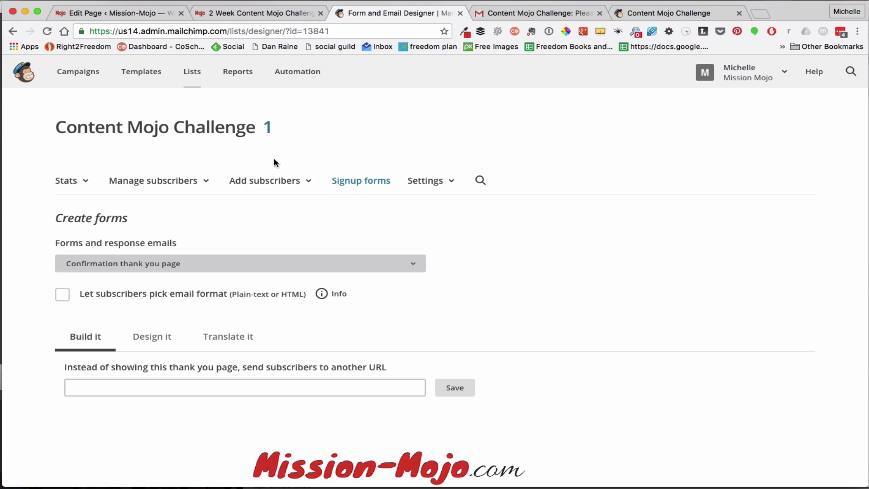
# View the Content Mojo Challenge subscribers, now 2, including the test signup added 9/7/16 1:22AM
pyautogui.click(188, 74)
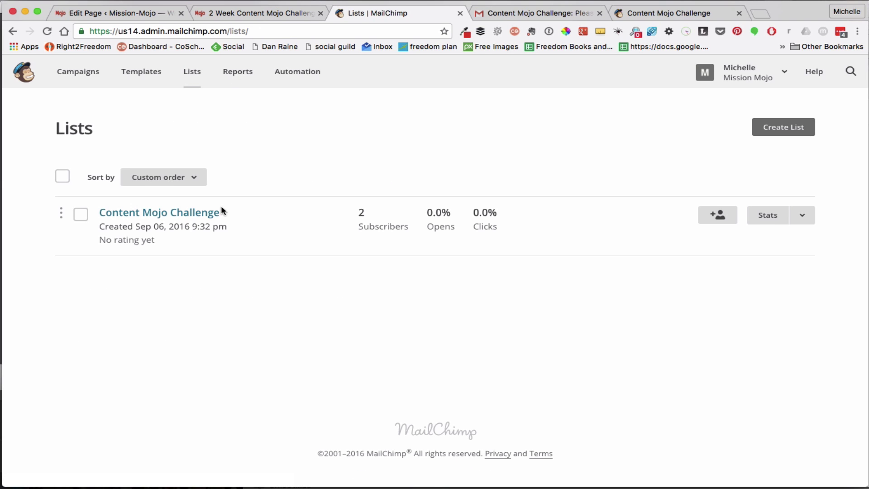
pyautogui.click(199, 216)
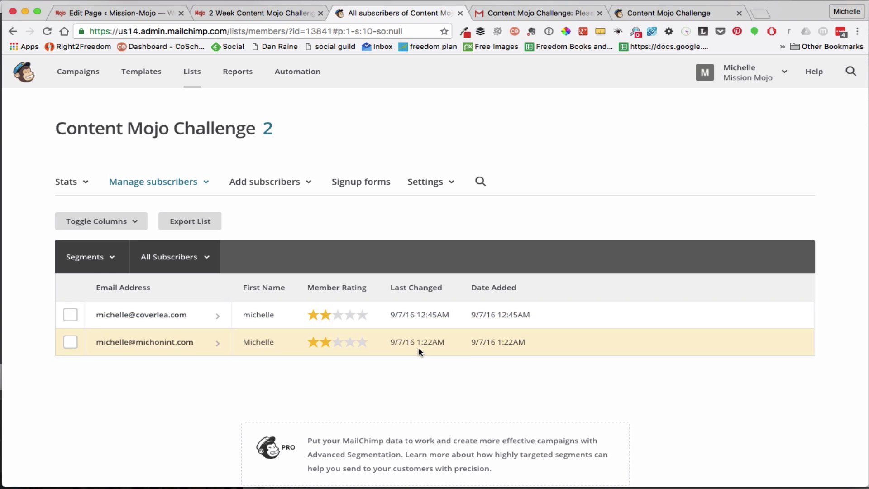
pyautogui.scroll(-3, 708, 392)
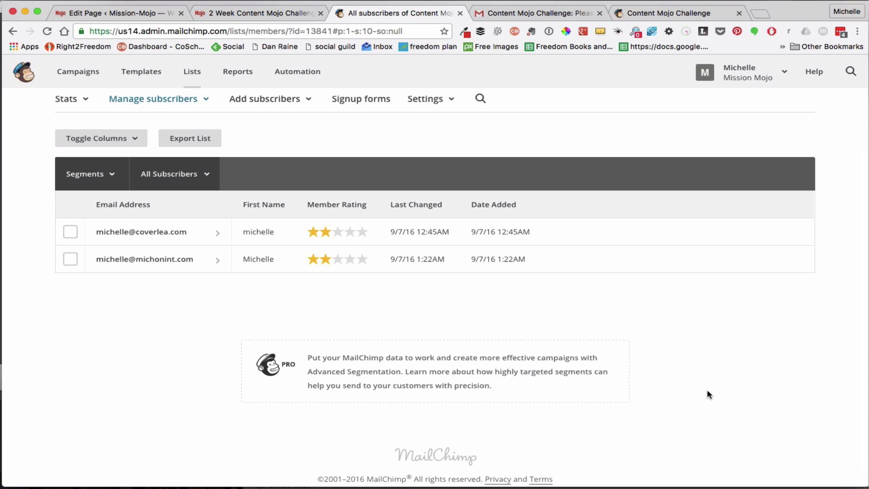
pyautogui.scroll(3, 708, 391)
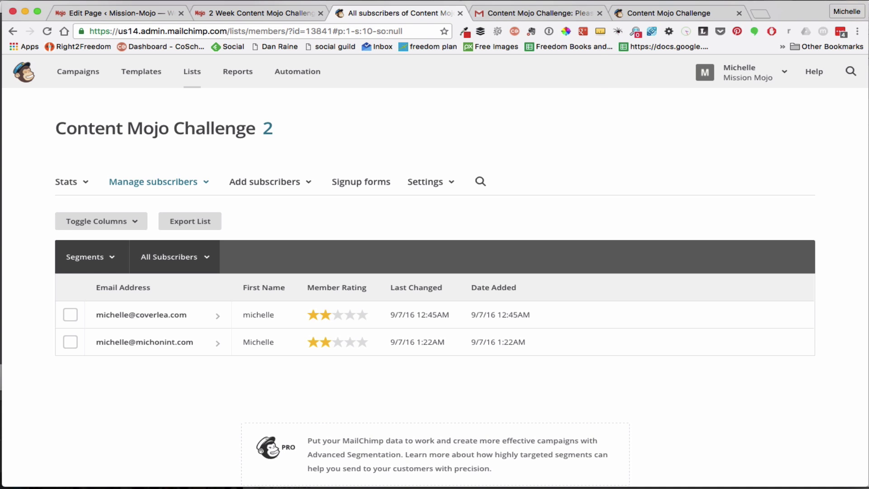
pyautogui.click(457, 0)
pyautogui.click(466, 20)
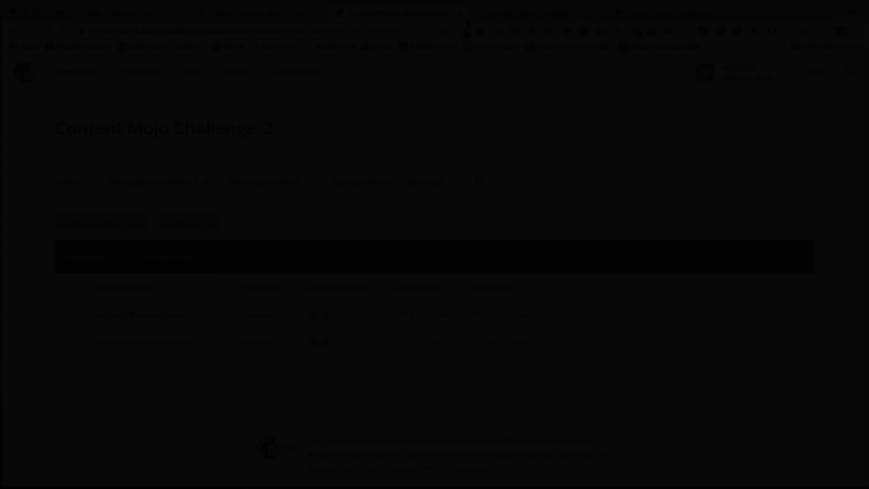